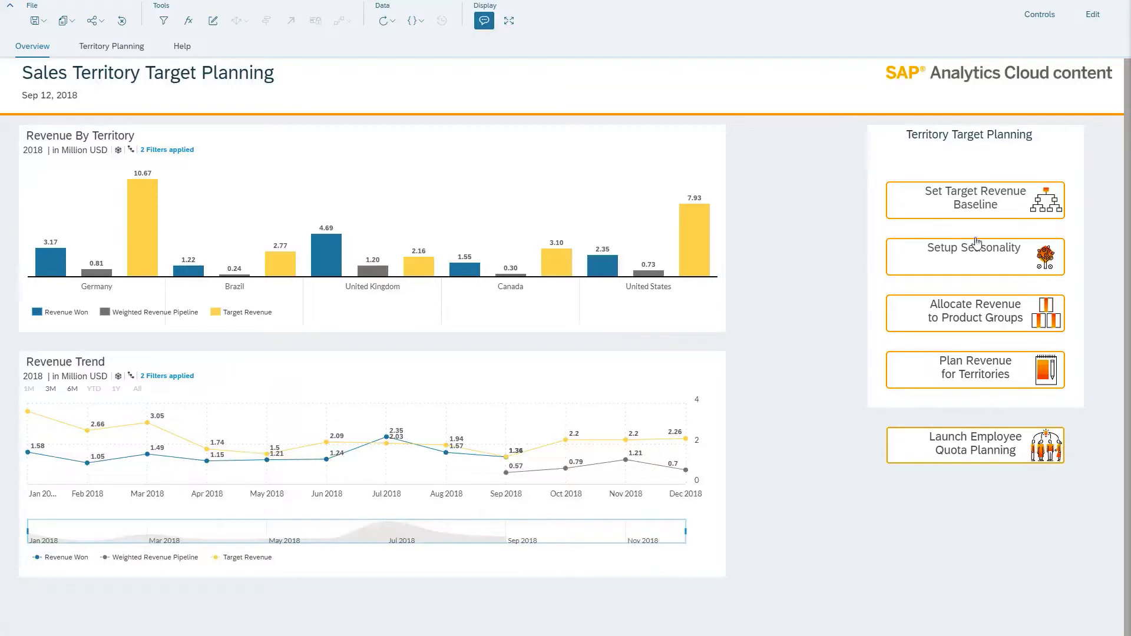
Open Set Target Revenue Baseline and copy the 2017 public.Actual total into the 2018 public.Target total
click(959, 205)
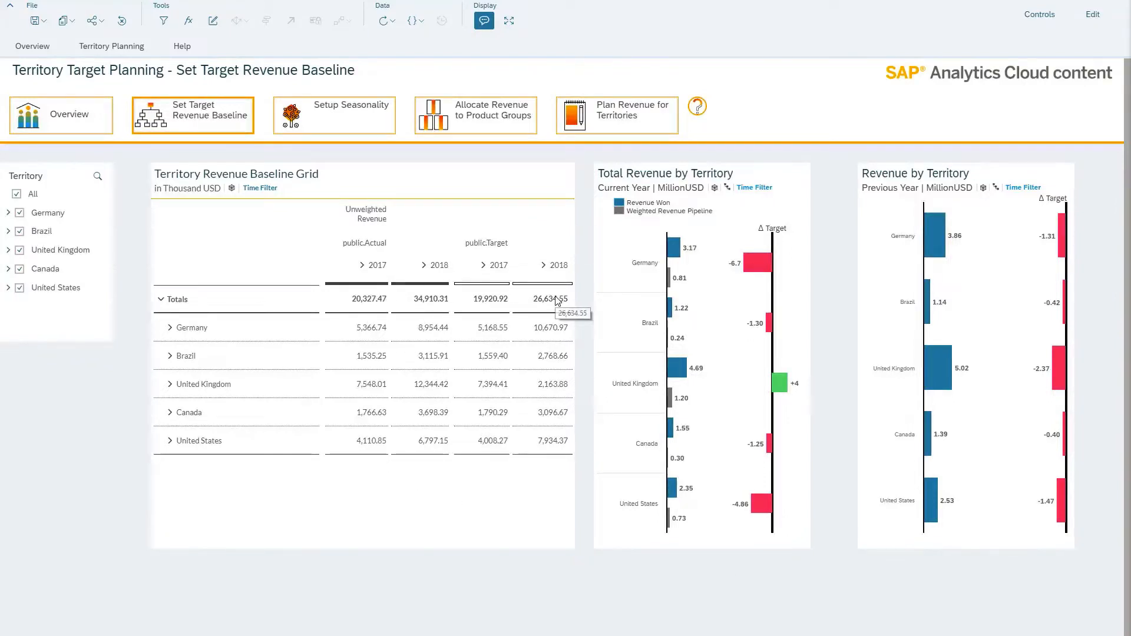
click(353, 311)
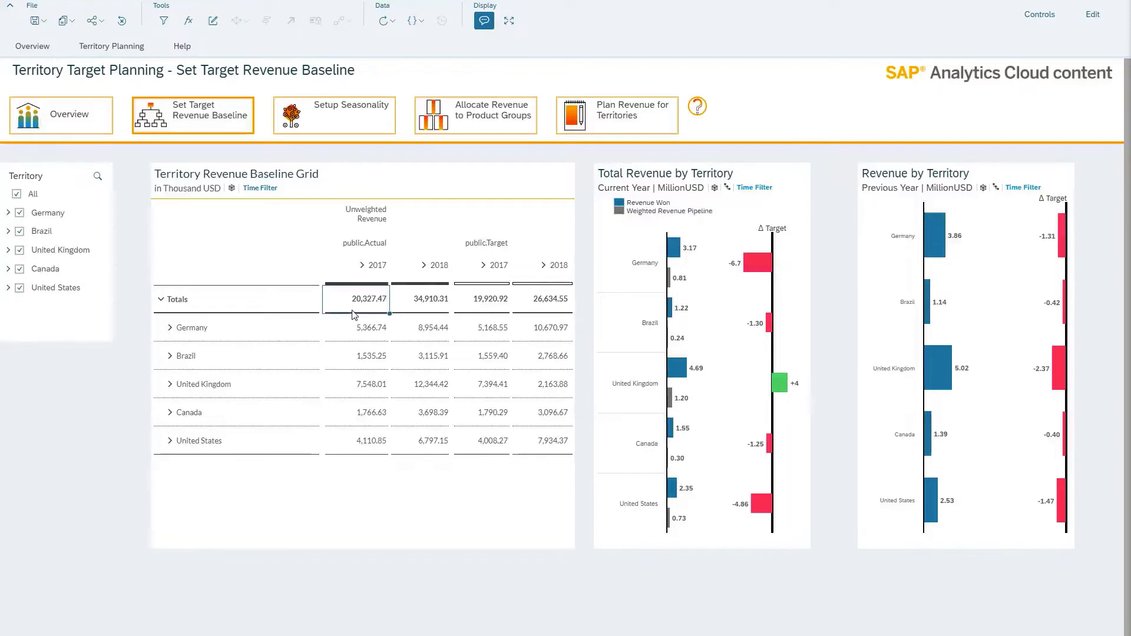
click(546, 305)
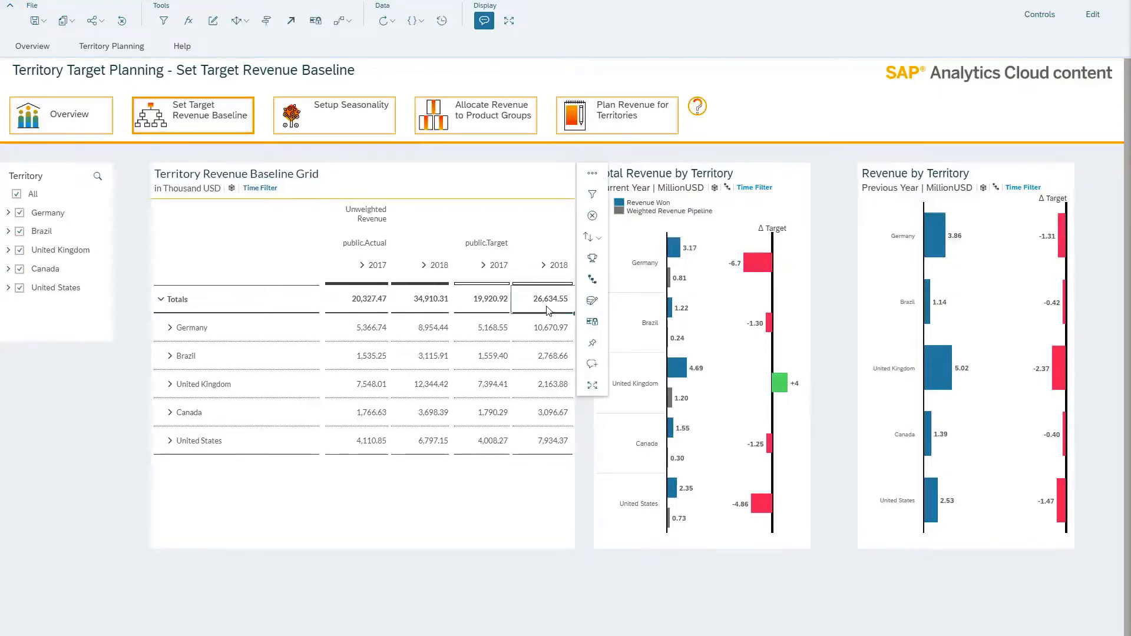
key(ctrl+v)
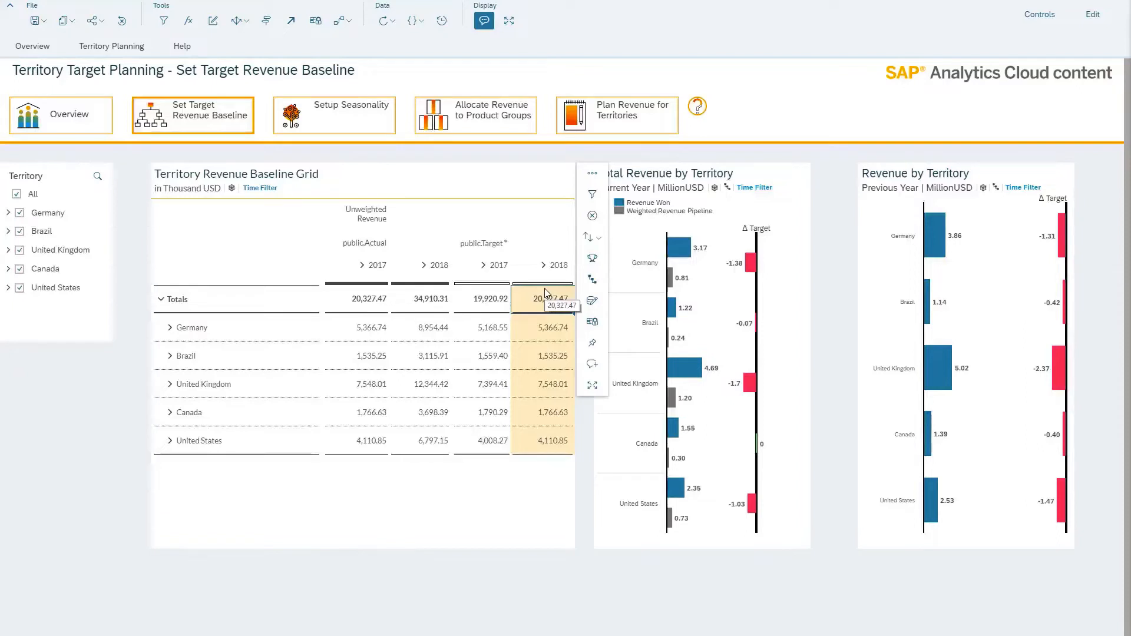
Expand Germany in the Territory Revenue Baseline Grid to examine its regional targets, and collapse it again
click(171, 332)
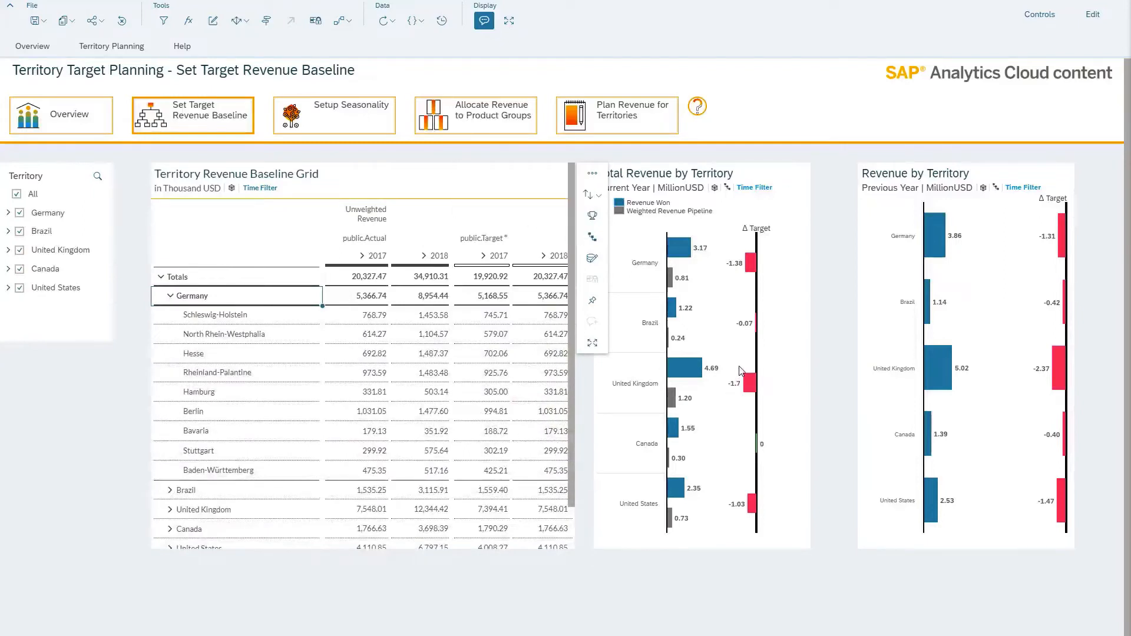
click(170, 296)
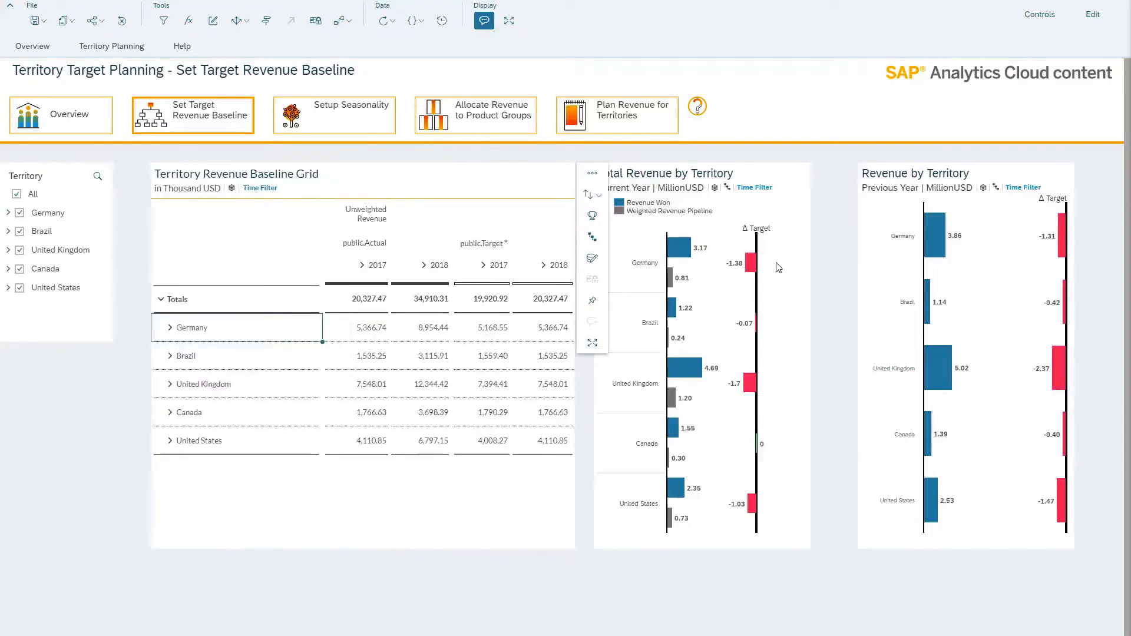
click(811, 229)
click(682, 213)
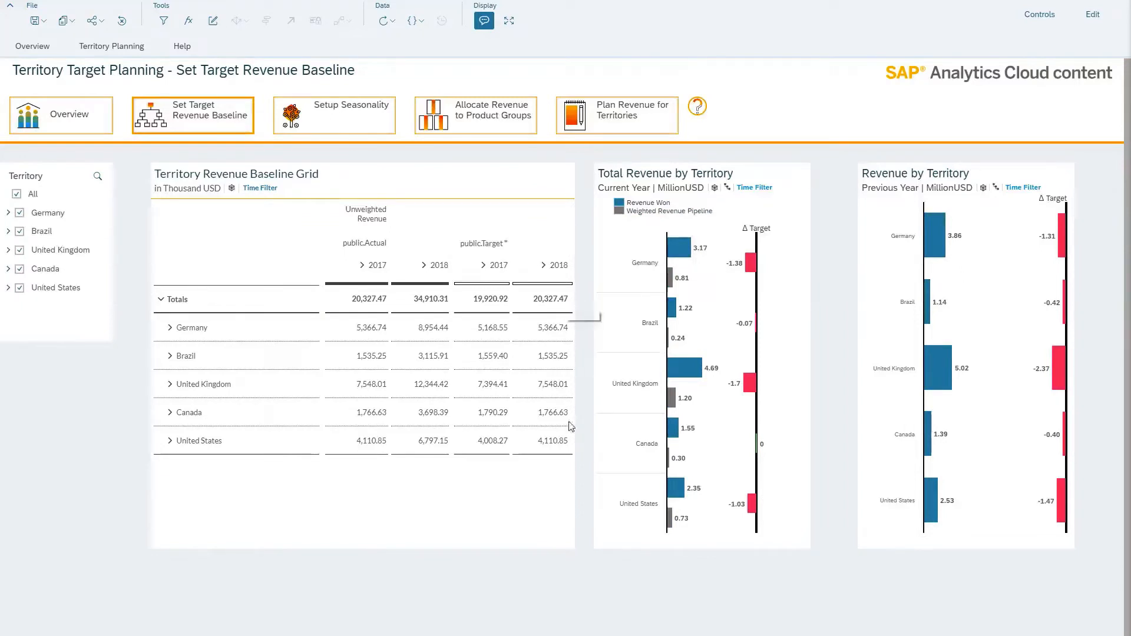
Increase the 2018 public.Target total in the Territory Revenue Baseline Grid by 10%
click(558, 302)
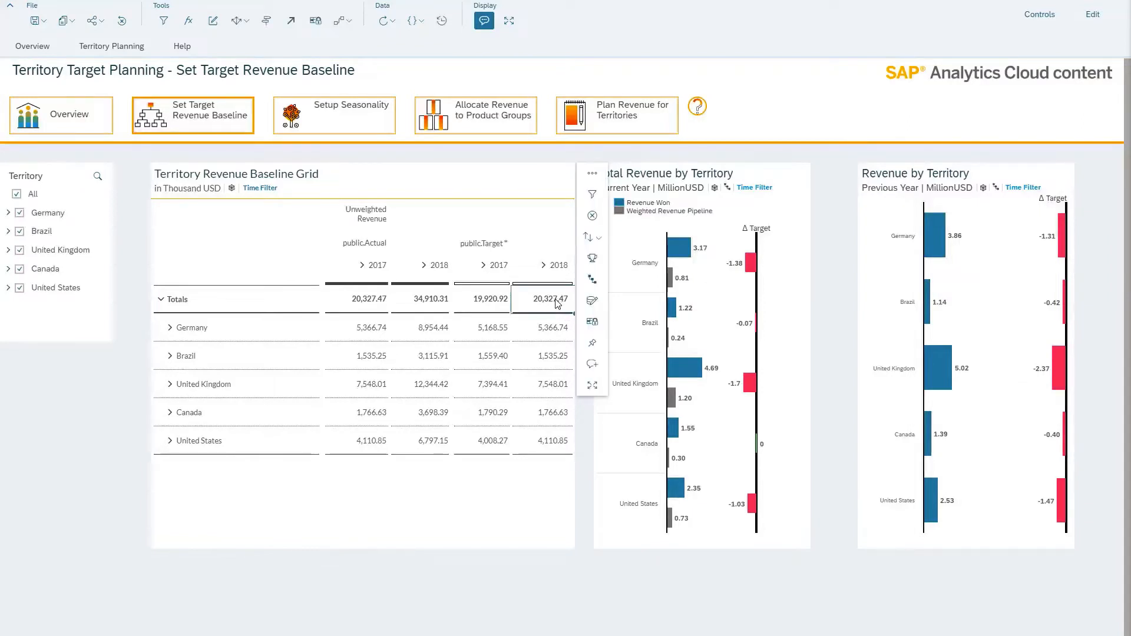
double_click(558, 303)
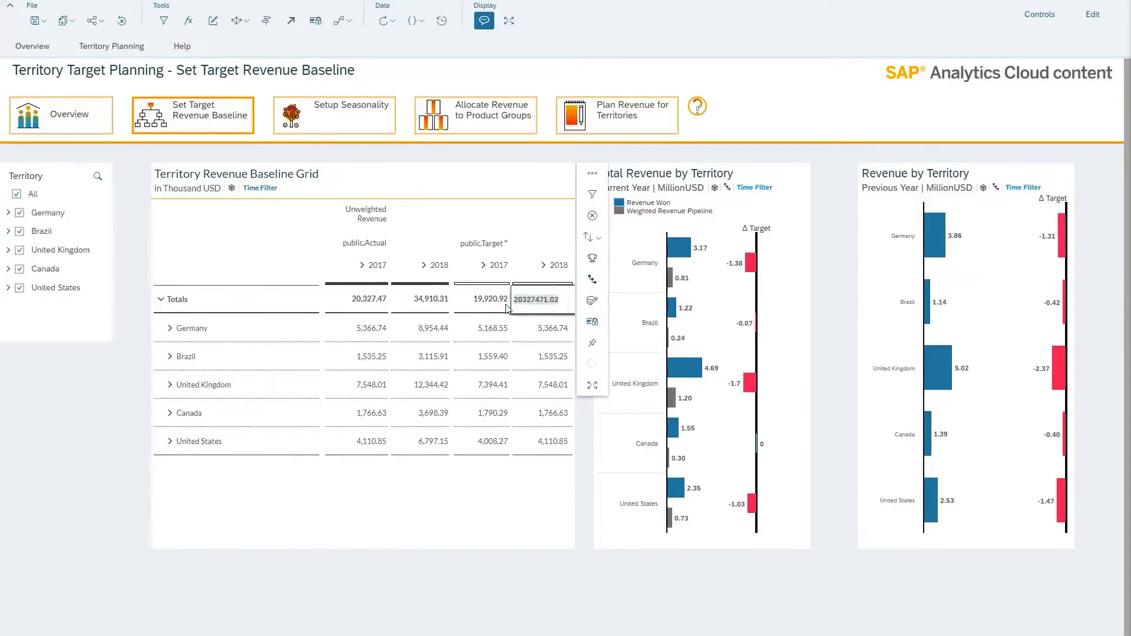
key(Escape)
text(+10%)
key(Return)
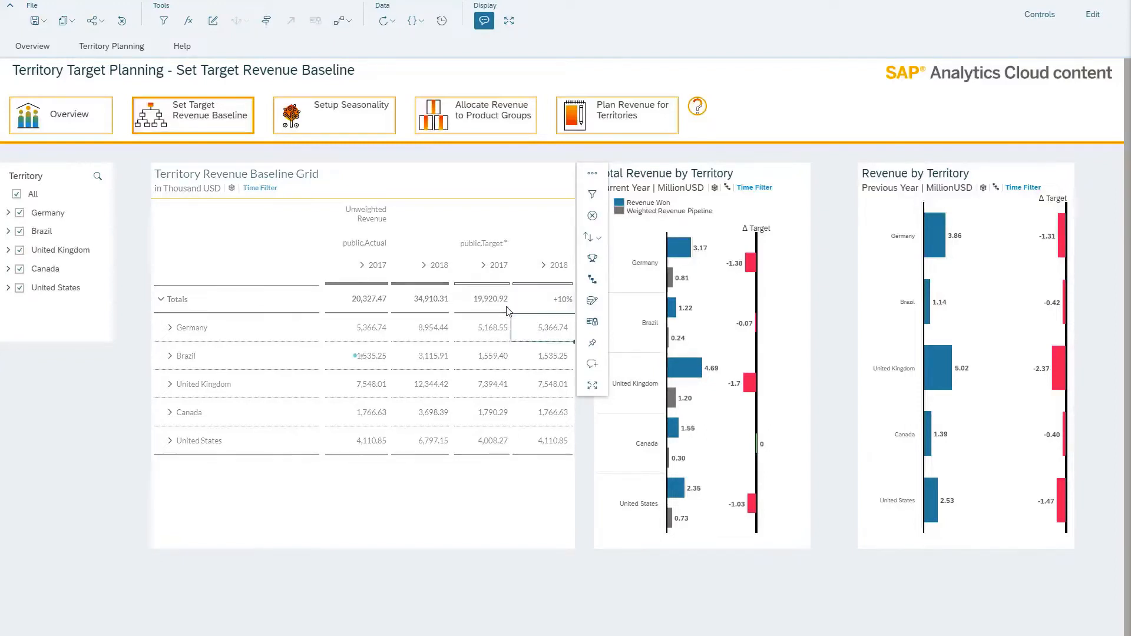
Open Setup Seasonality and spread the 2018 total over time with weights Q1 30, Q2 20, Q3 20 and Q4 30
click(370, 129)
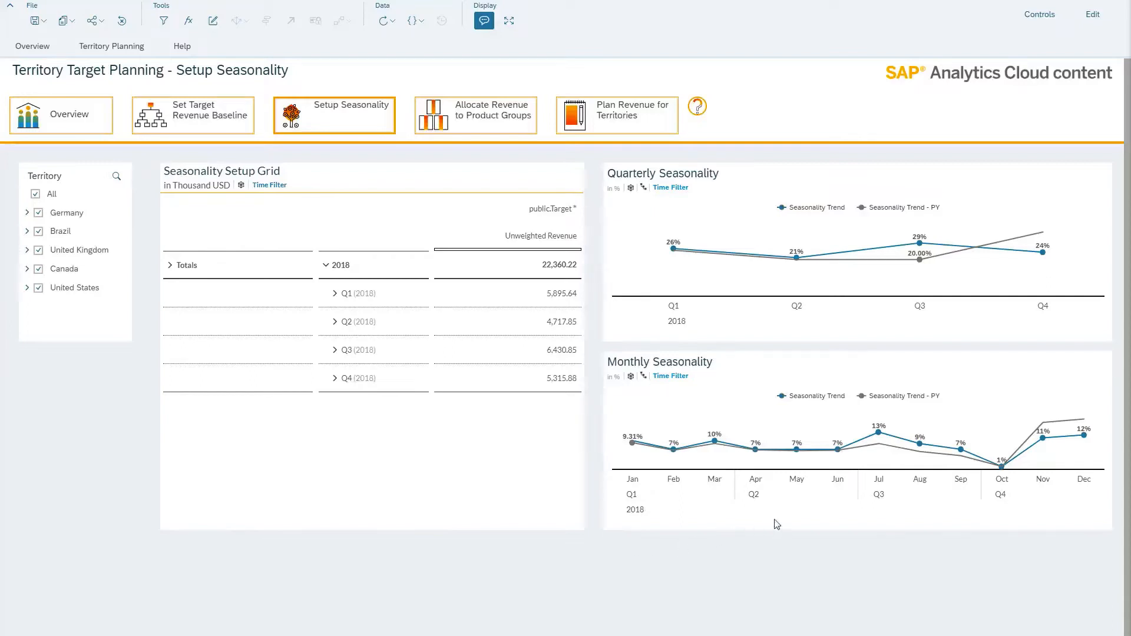
click(524, 277)
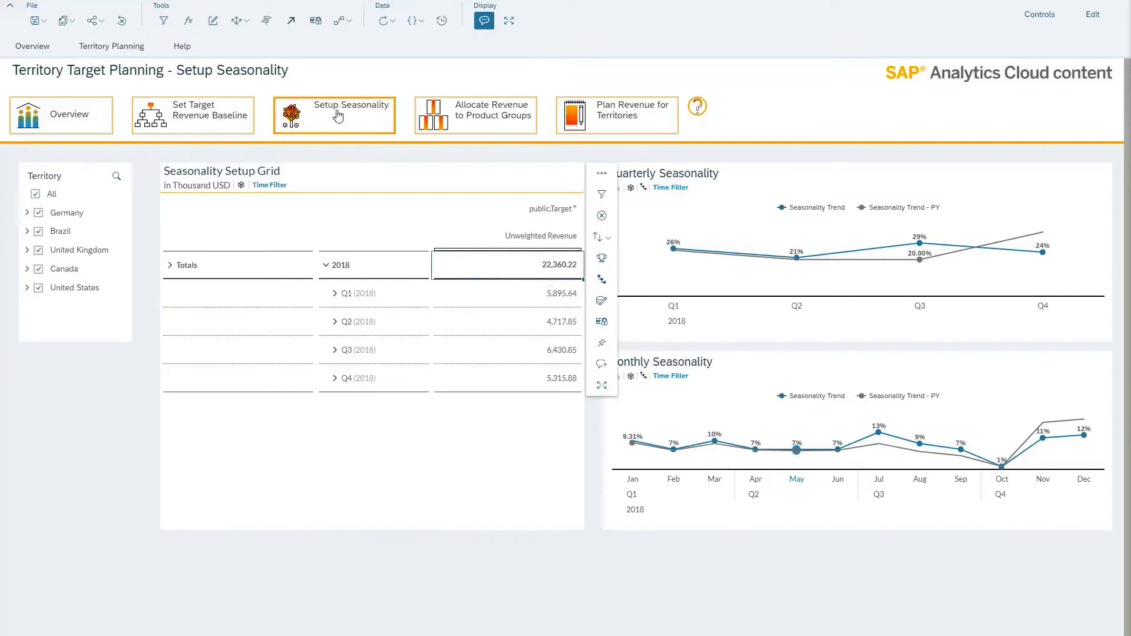
click(237, 21)
click(245, 36)
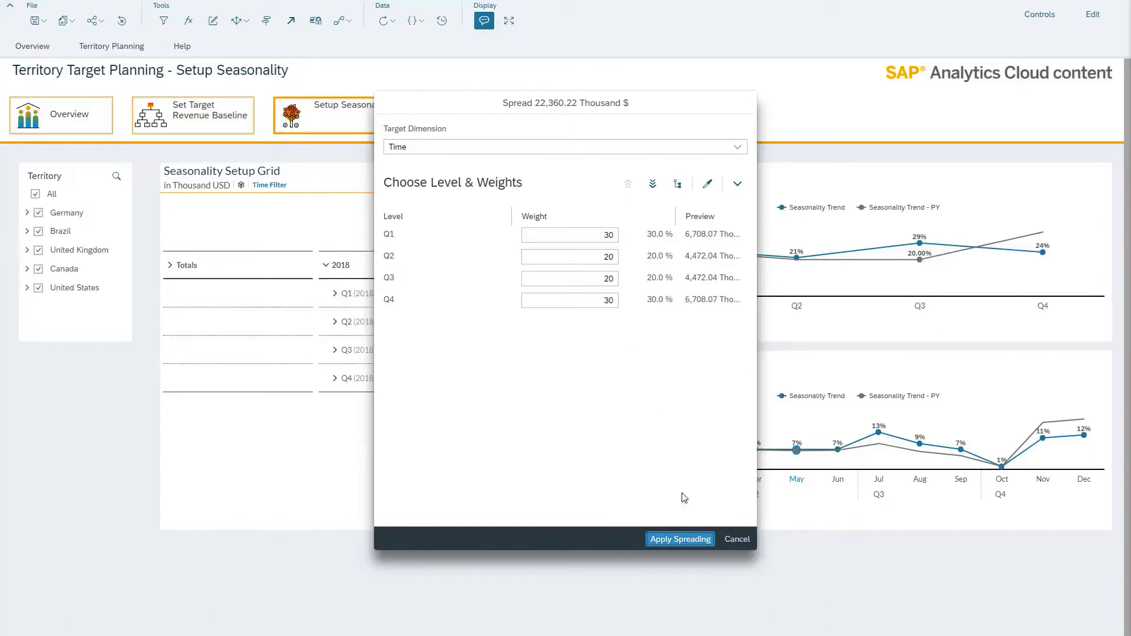
click(680, 539)
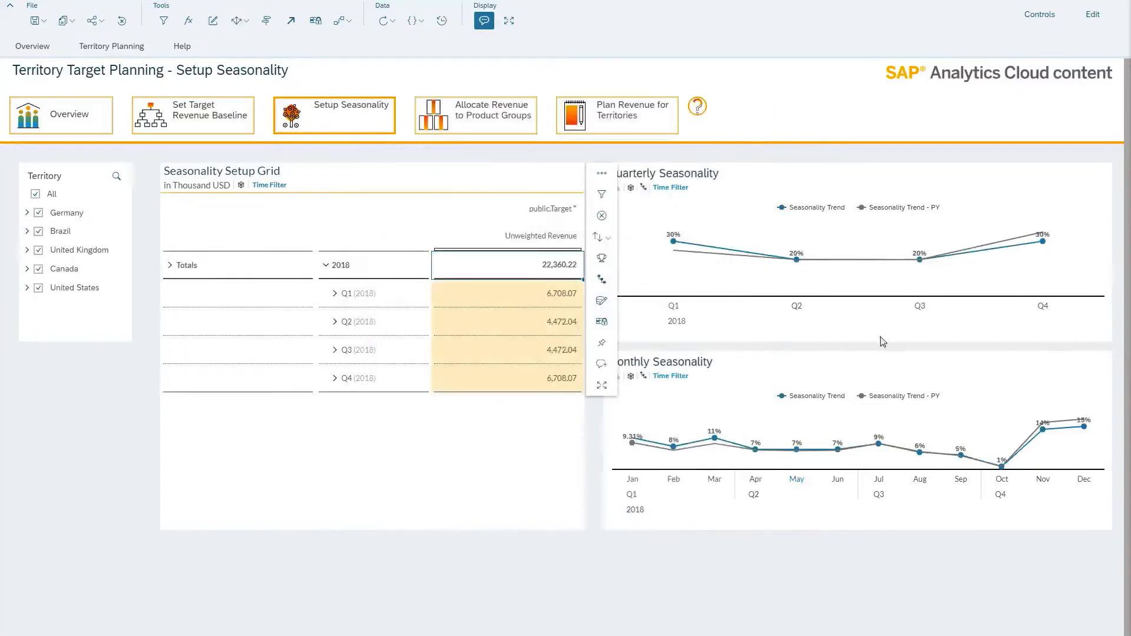
Expand Q4 2018 and spread its revenue over the months with weights Oct 30, Nov 30 and Dec 40
click(337, 382)
click(524, 386)
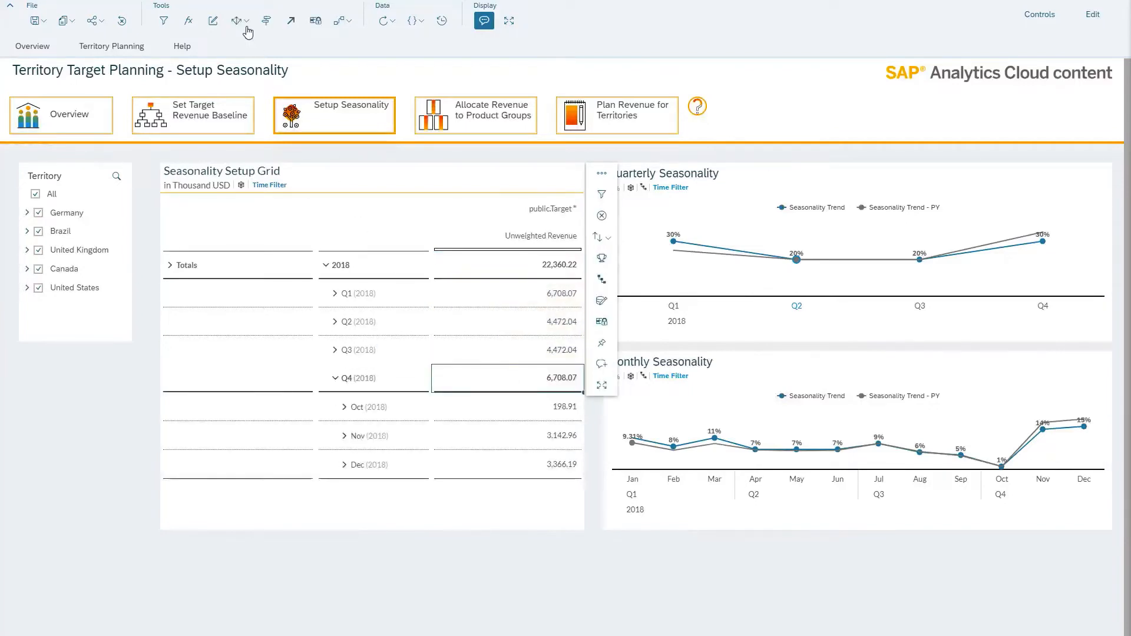
click(245, 23)
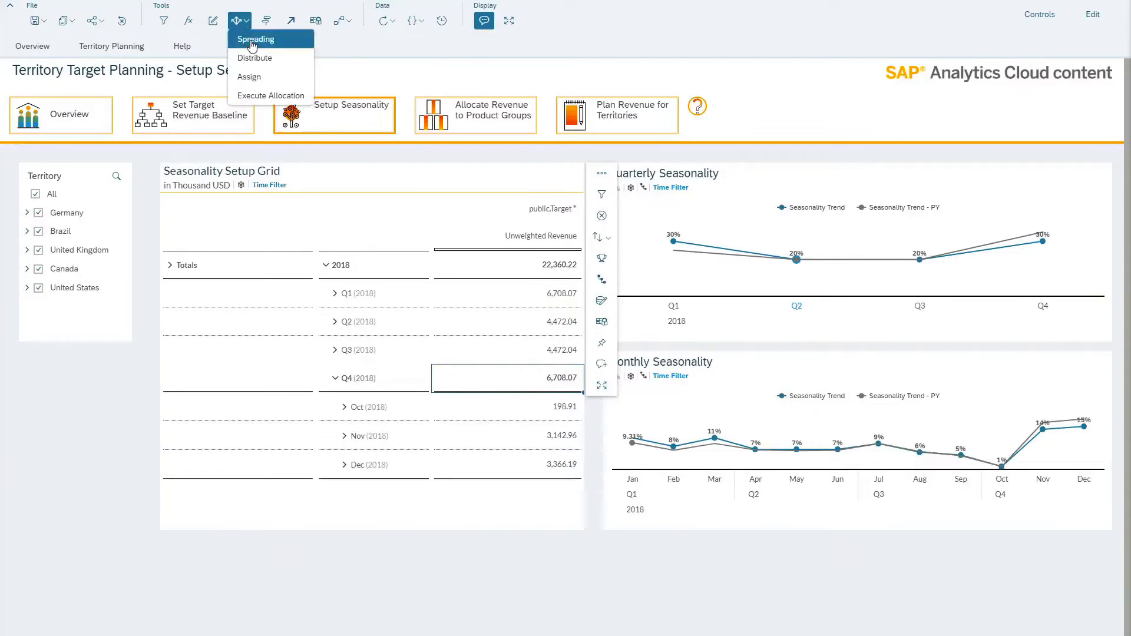
click(254, 39)
click(680, 539)
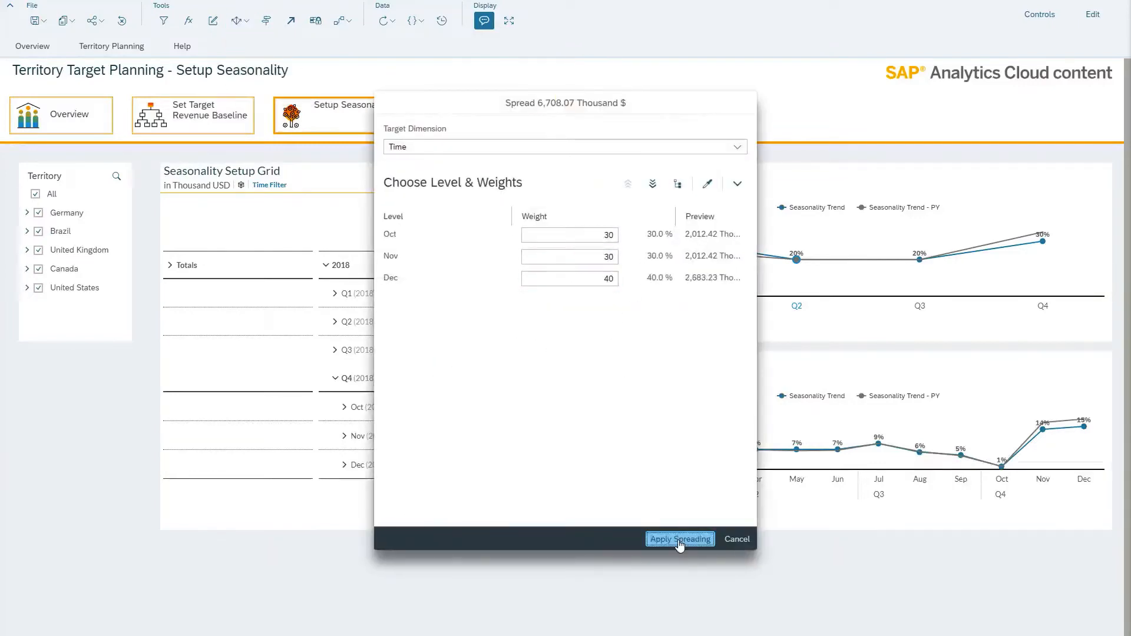
Open Allocate Revenue to Product Groups and execute the SAP__CRM_PLAN_MATGRPALLOC allocation on the Target version
click(491, 125)
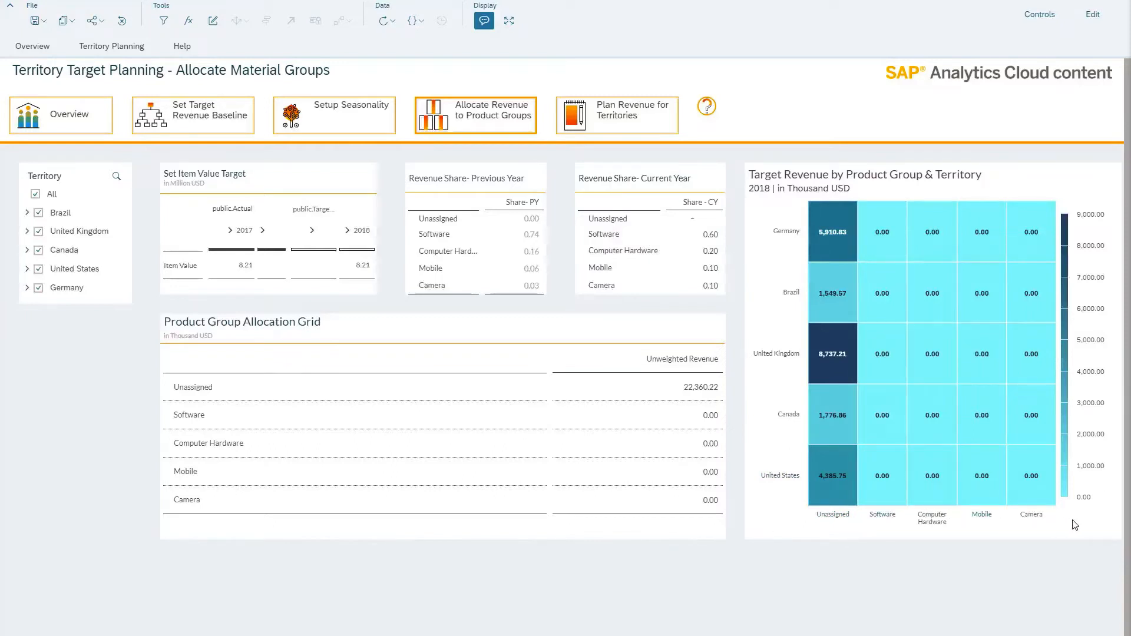
click(692, 358)
click(237, 21)
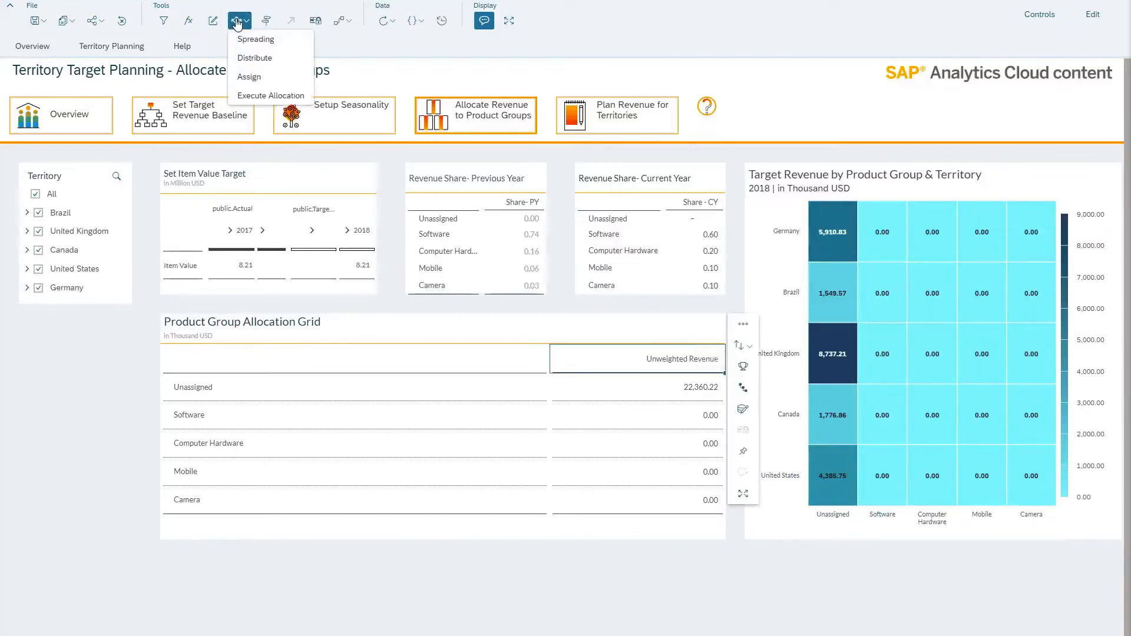
click(246, 96)
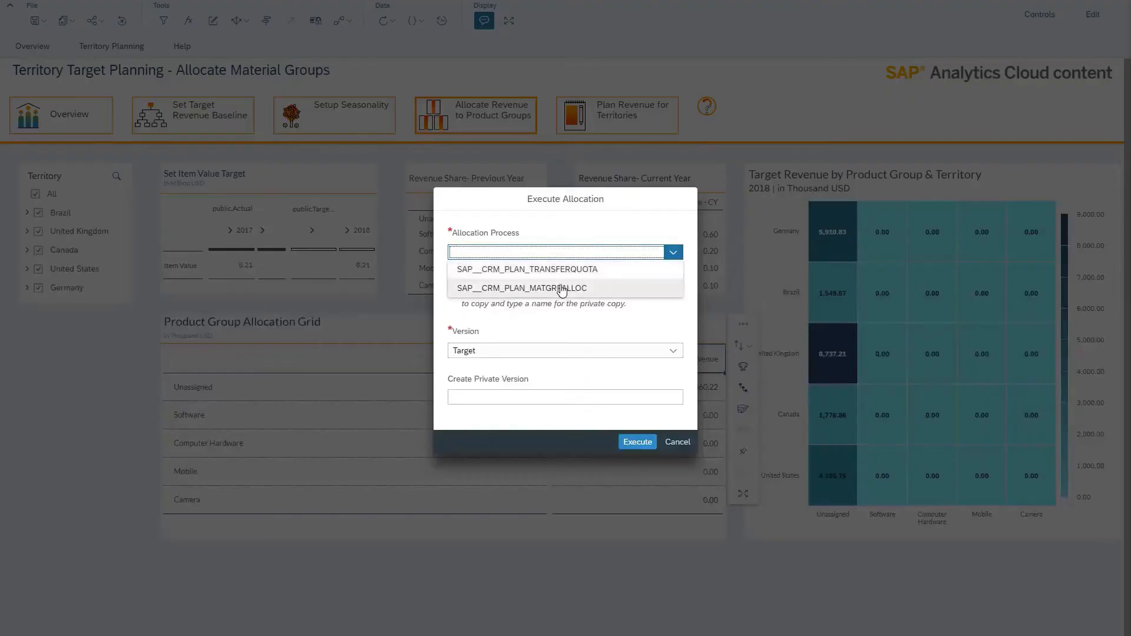
click(492, 286)
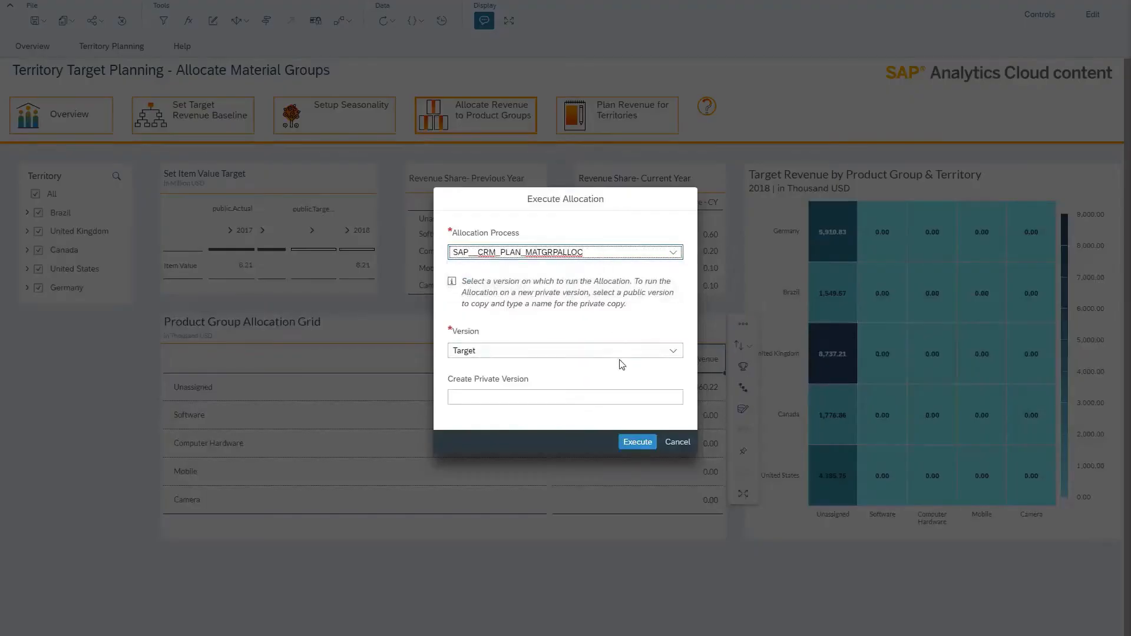
click(636, 443)
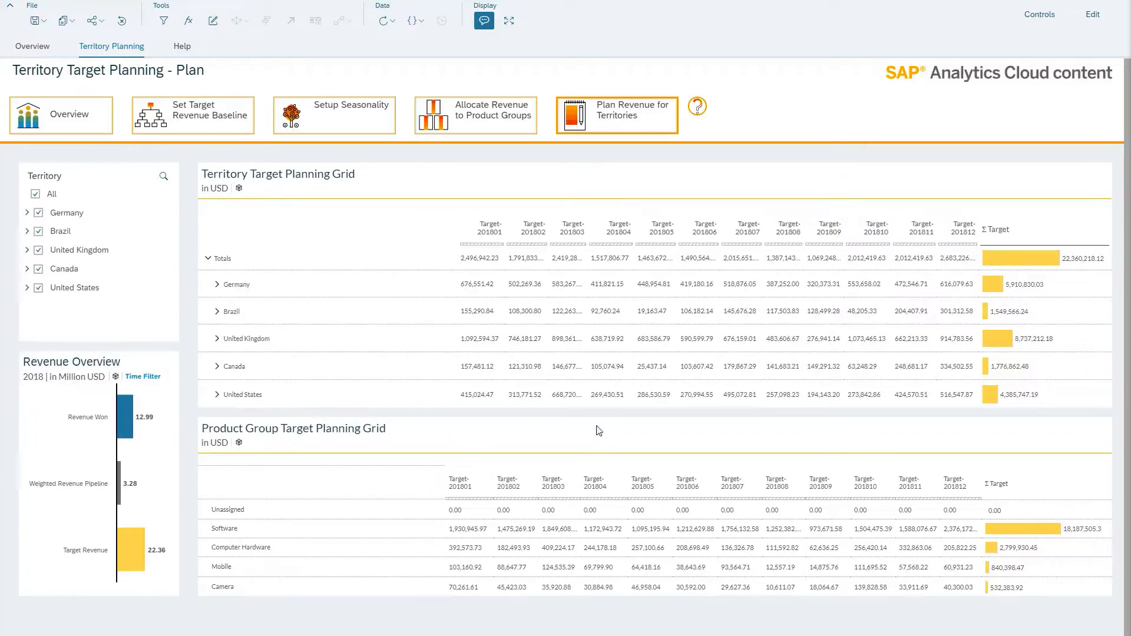
Filter the Territory Target Planning Grid to Brazil and increase its Target-201801 value by 10%
click(453, 309)
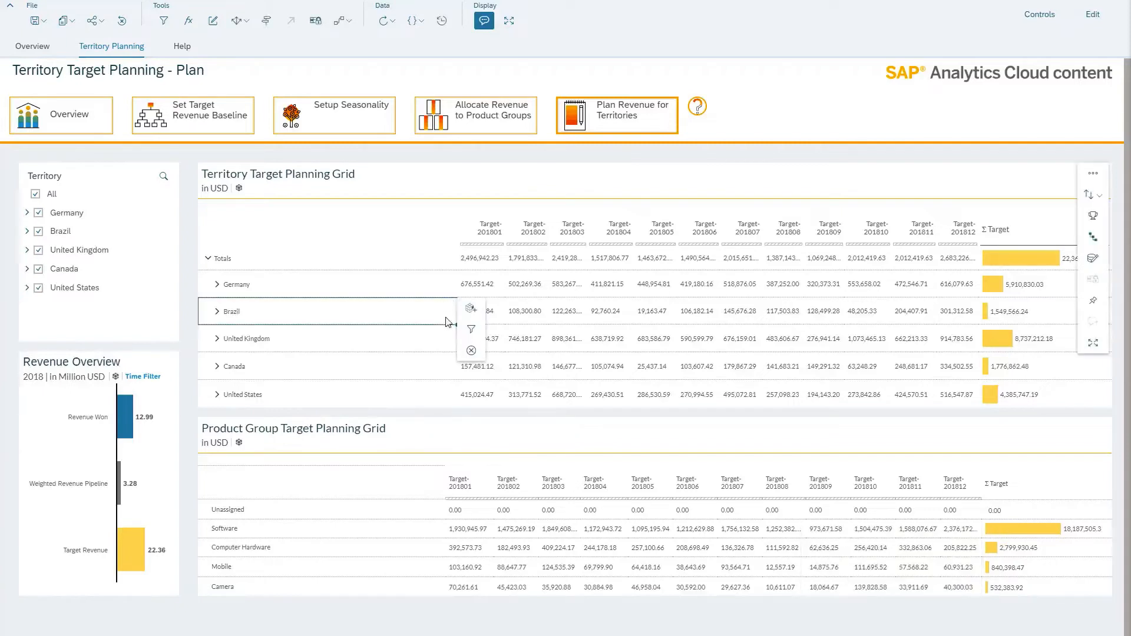
click(470, 332)
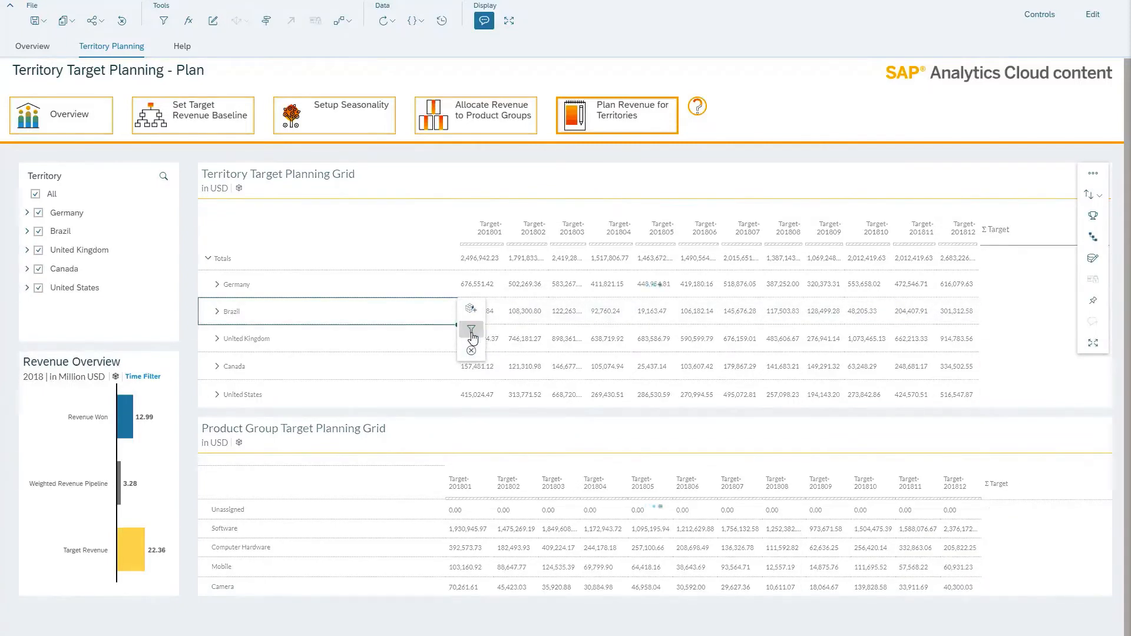
double_click(483, 282)
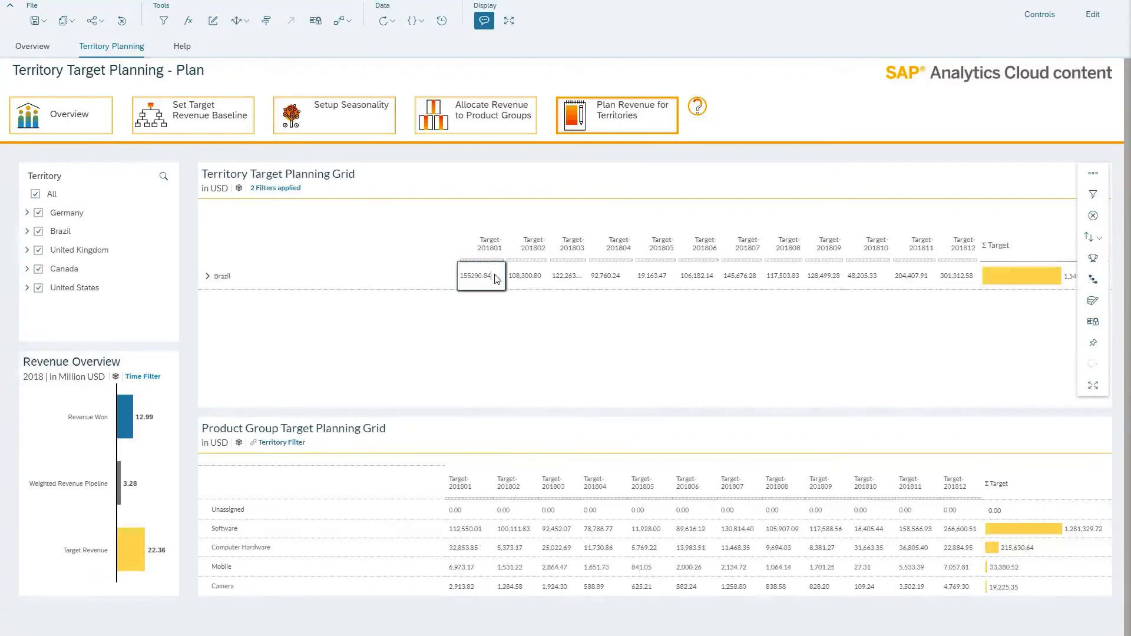
drag(496, 279, 456, 272)
text(+10%)
key(Return)
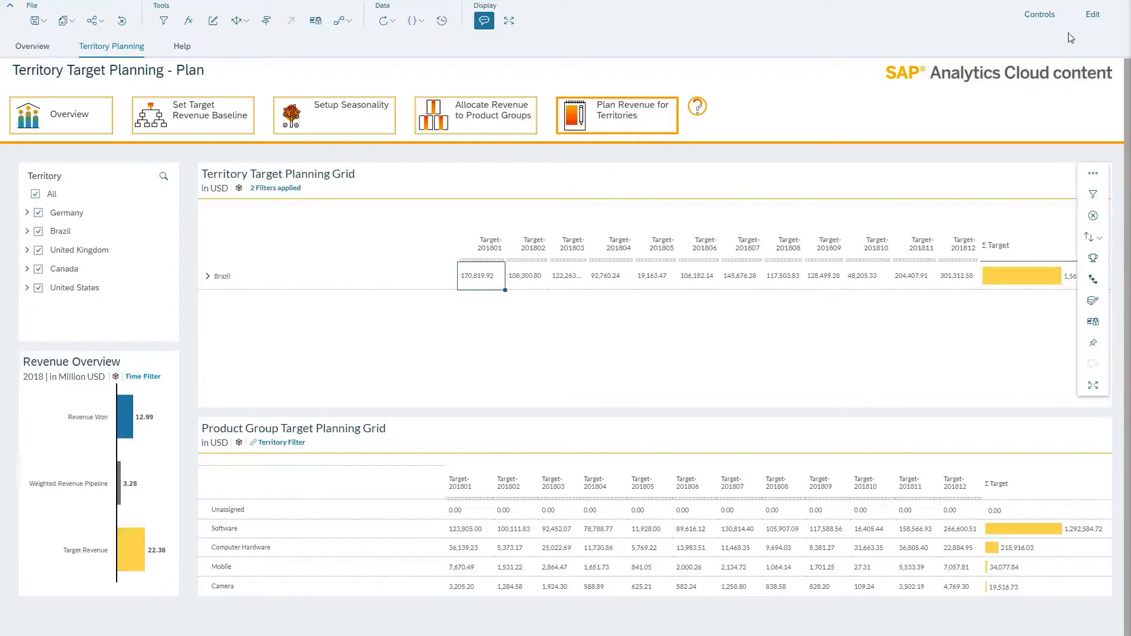
Examine the table structure of both planning grids in the story's edit mode, and open the page help from view mode
click(1096, 19)
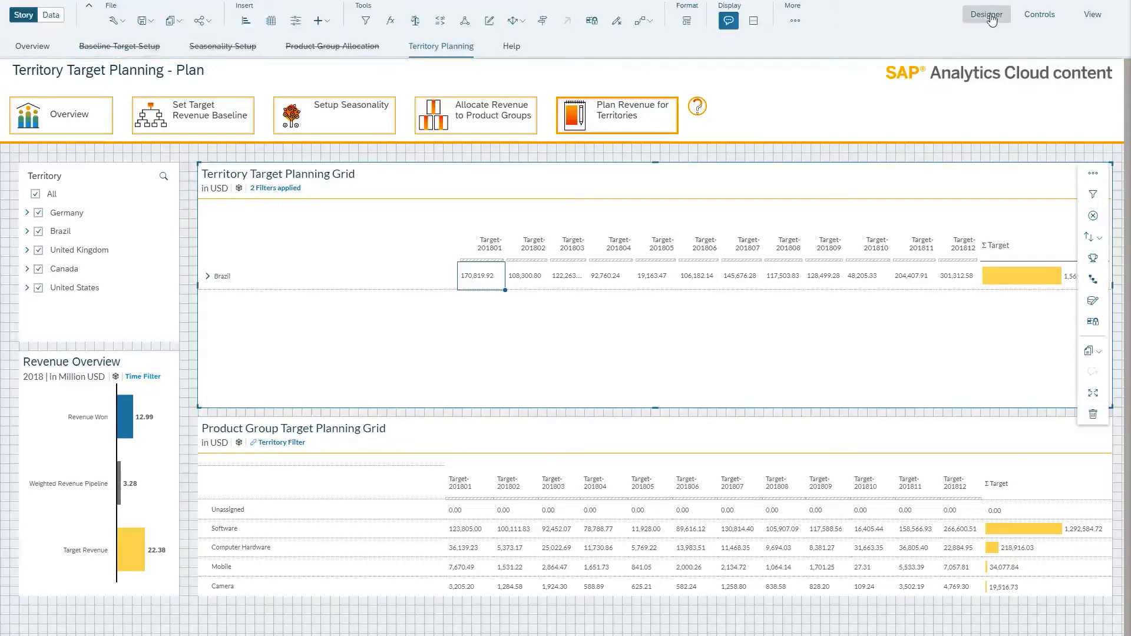
click(991, 20)
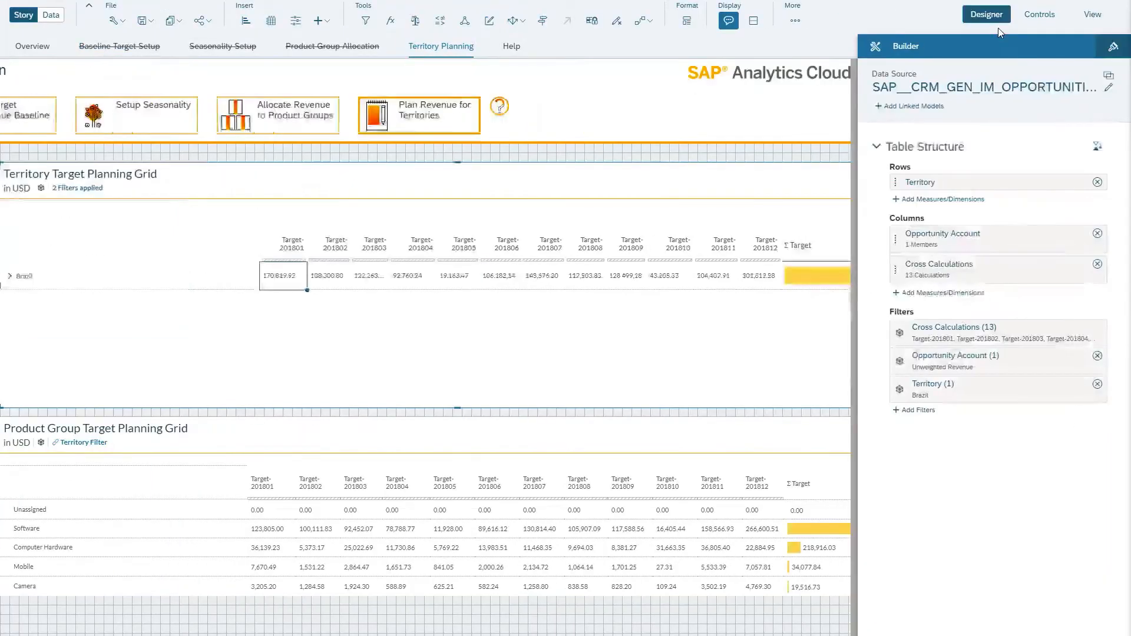
click(788, 448)
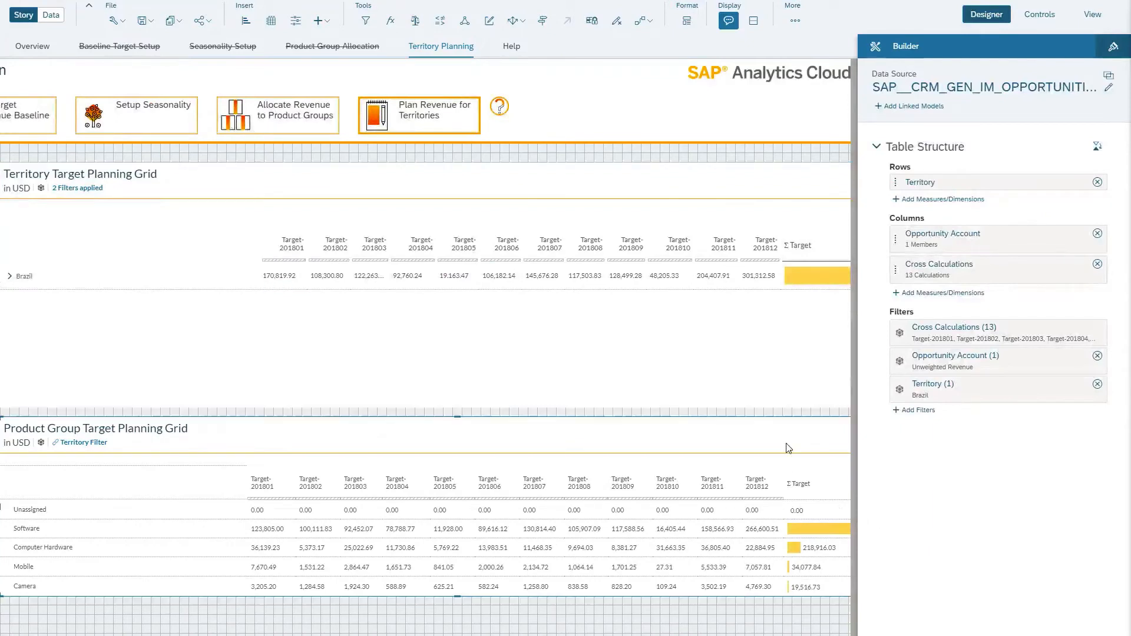
click(946, 203)
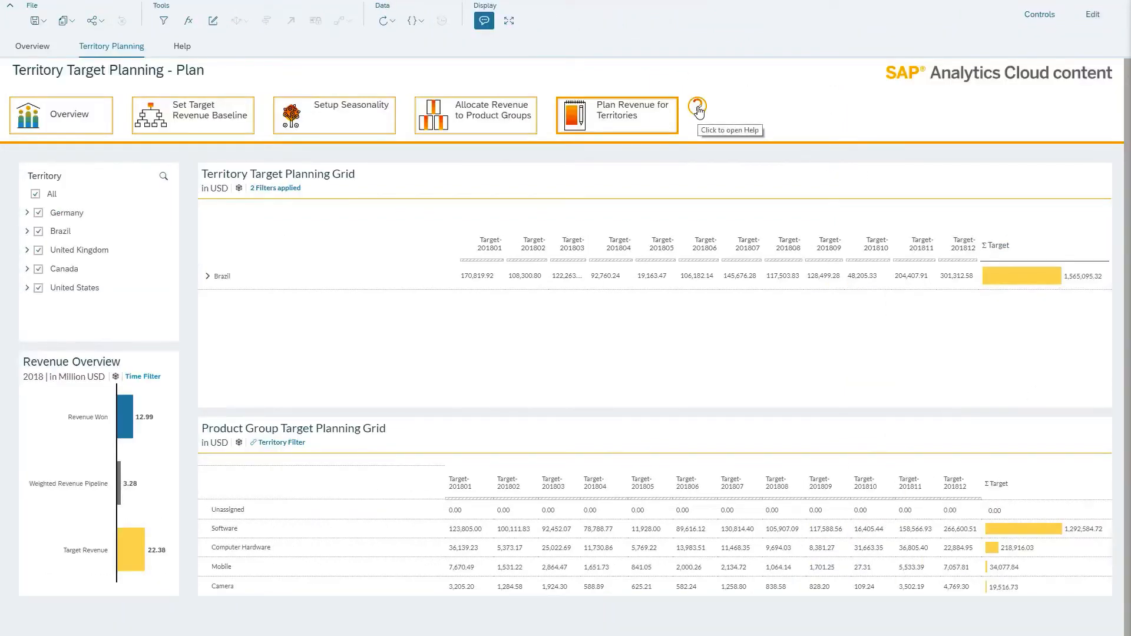
click(698, 109)
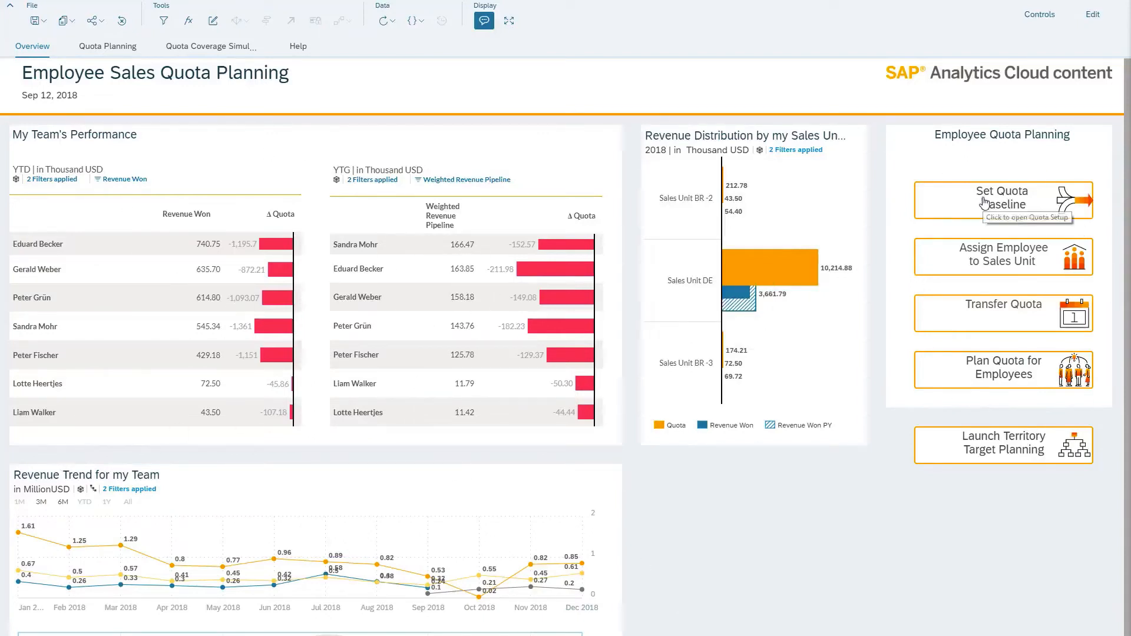
Open Set Quota Baseline in Employee Sales Quota Planning and copy the 2018 public.Target total into the 2018 public.Quota total
click(1054, 206)
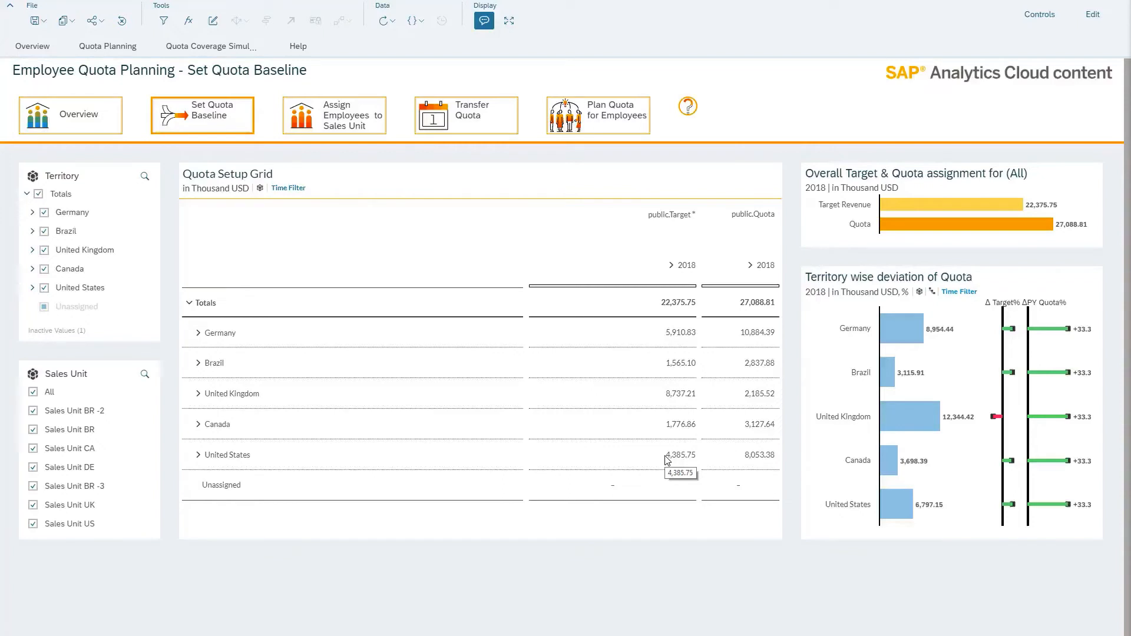
click(660, 306)
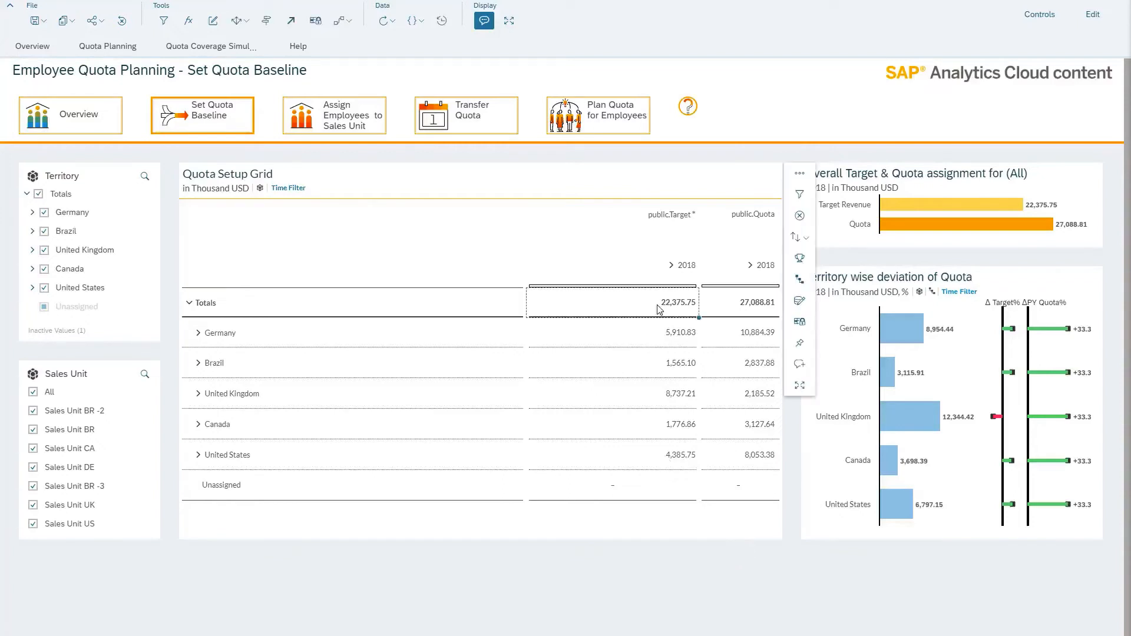
click(738, 304)
key(ctrl+v)
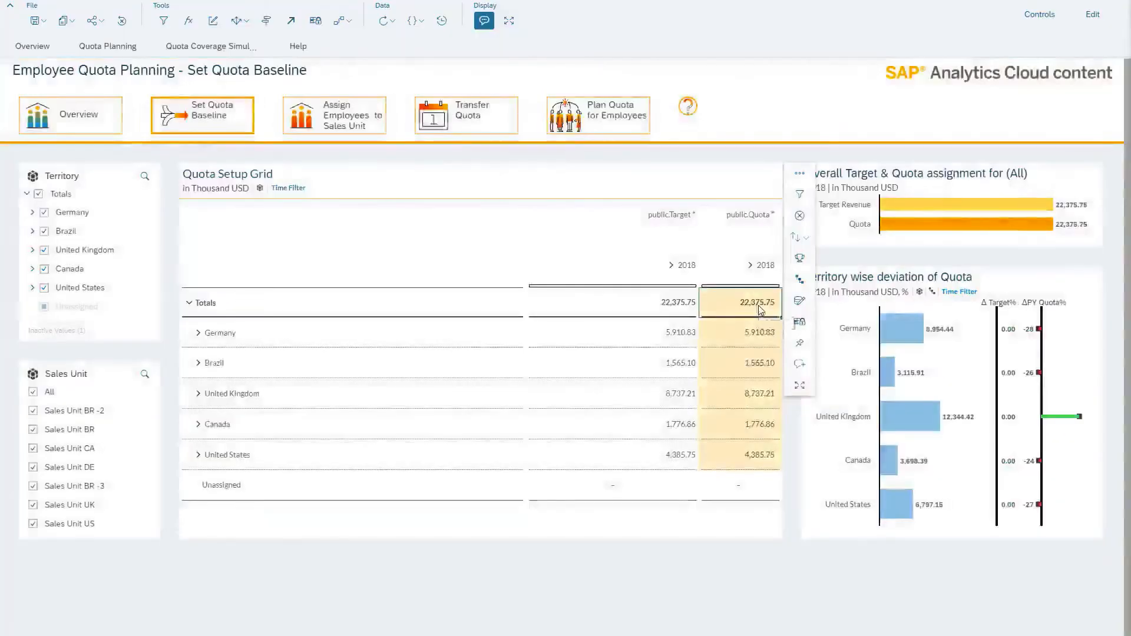
Increase the 2018 public.Quota total in the Quota Setup Grid by 20%, and open Transfer Quota
double_click(758, 310)
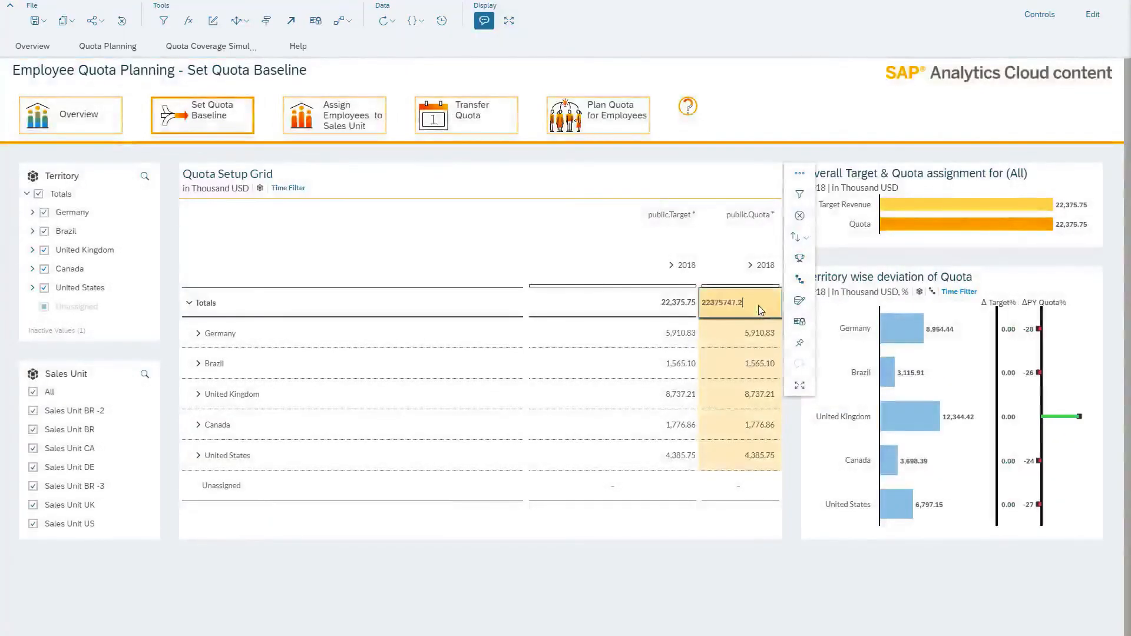
key(Return)
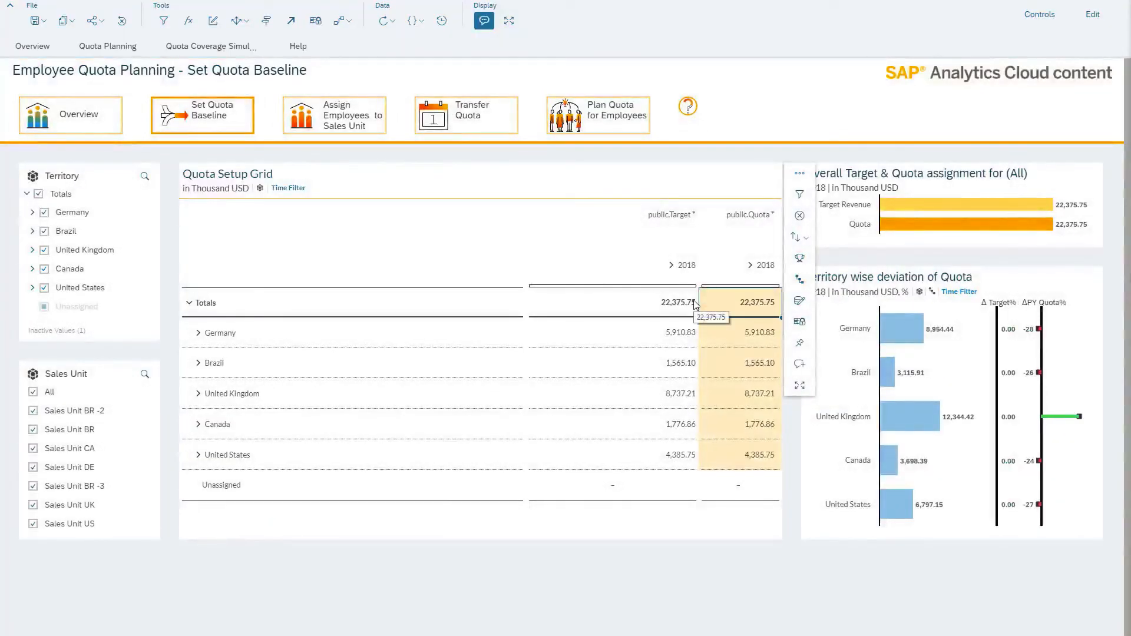
text(+20)
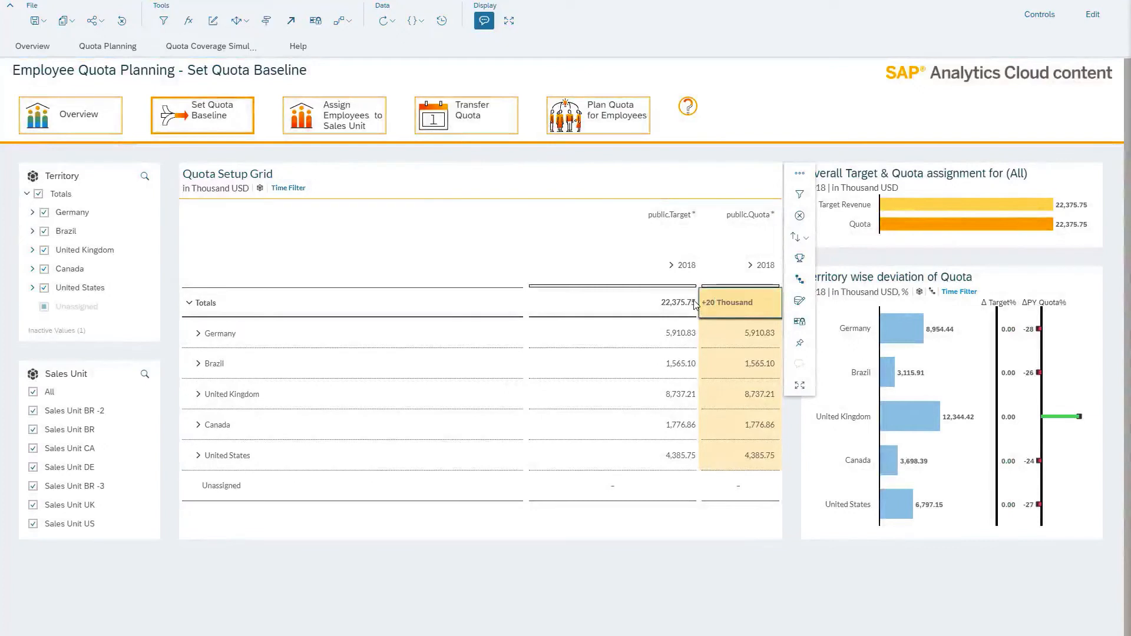
text(%)
key(Return)
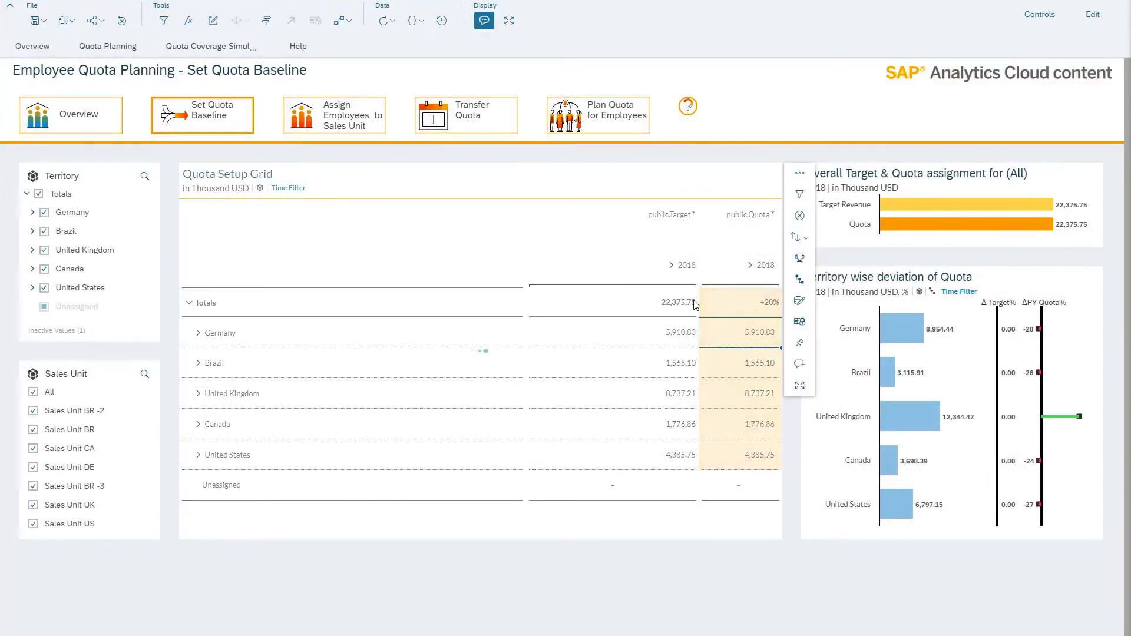
click(482, 120)
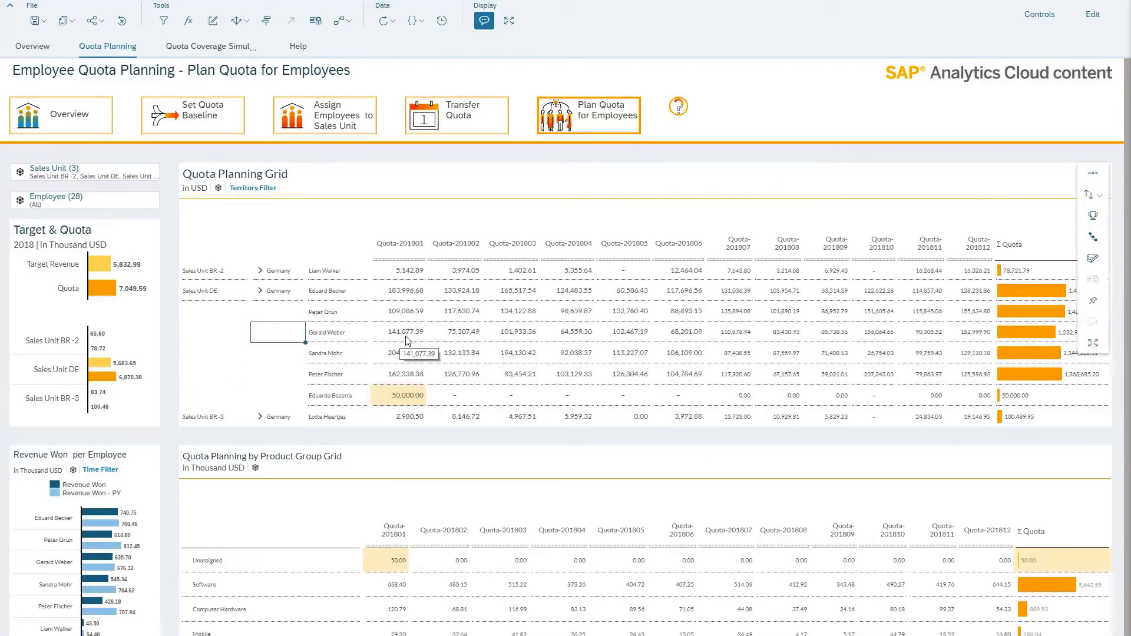
Filter the Quota Planning Grid to the second employee of Sales Unit DE and increase that employee's Quota-201801 value by 10%
click(363, 317)
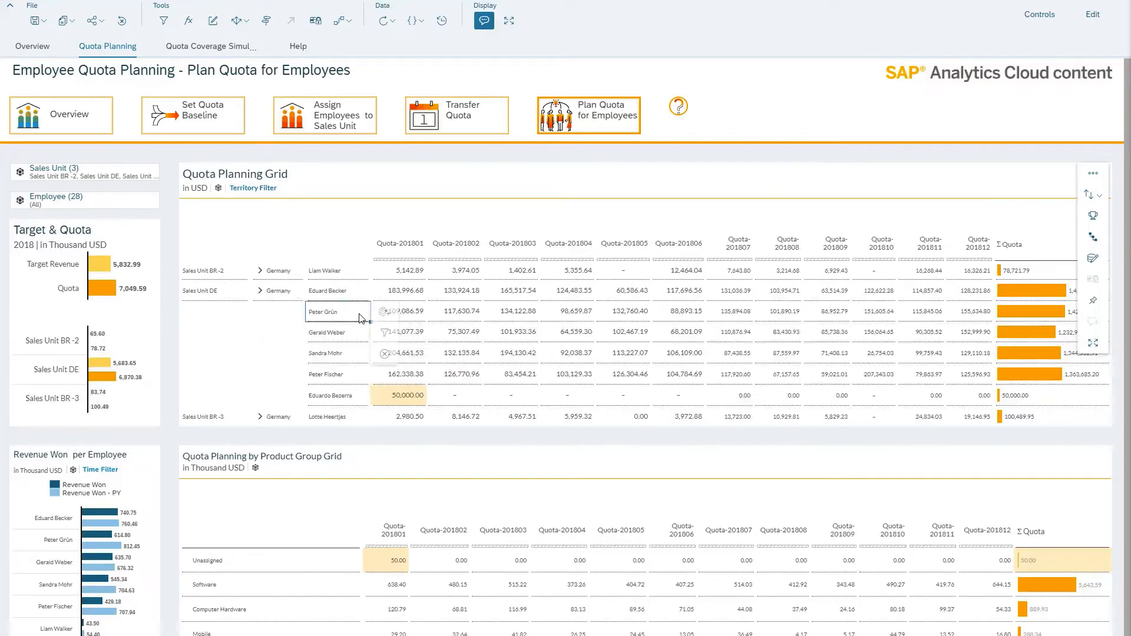
click(384, 332)
click(419, 279)
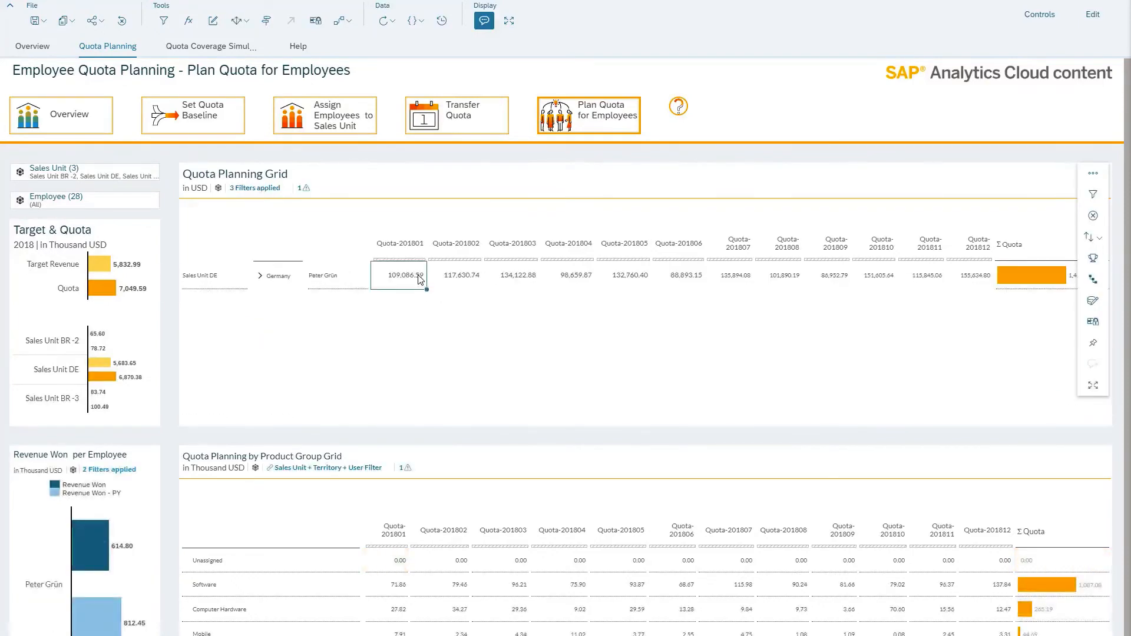
double_click(420, 279)
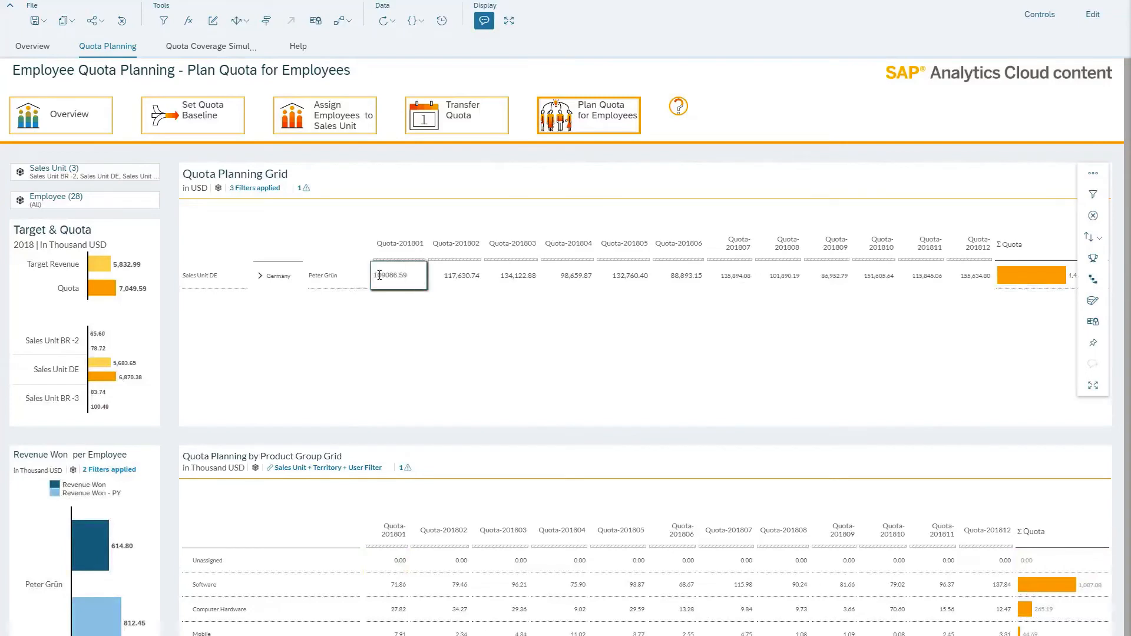
key(Return)
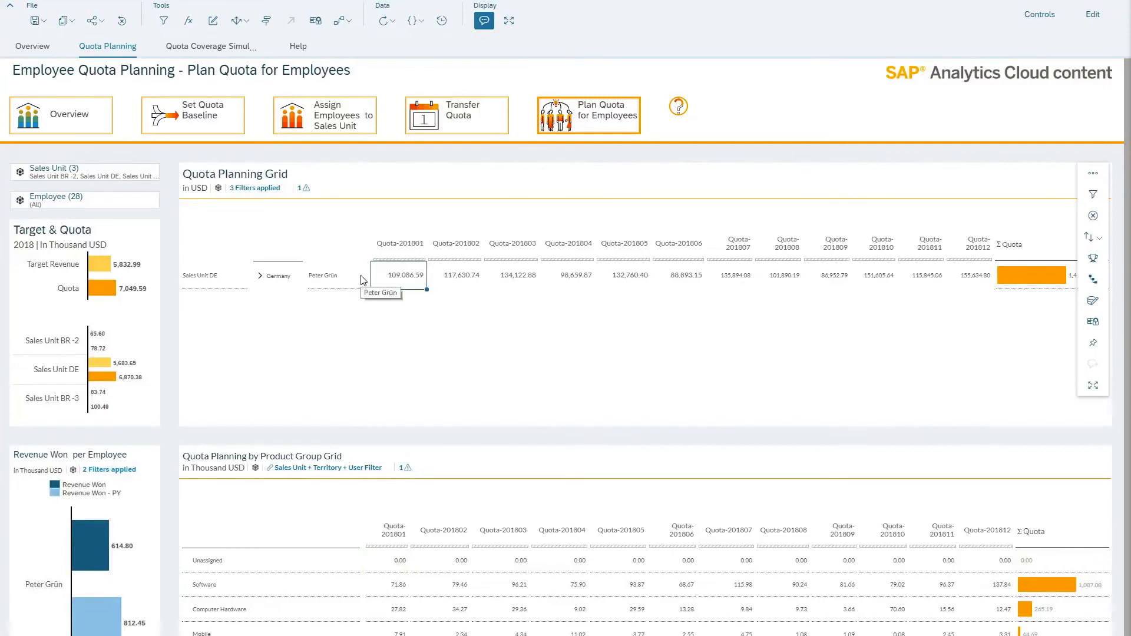
text(+10%)
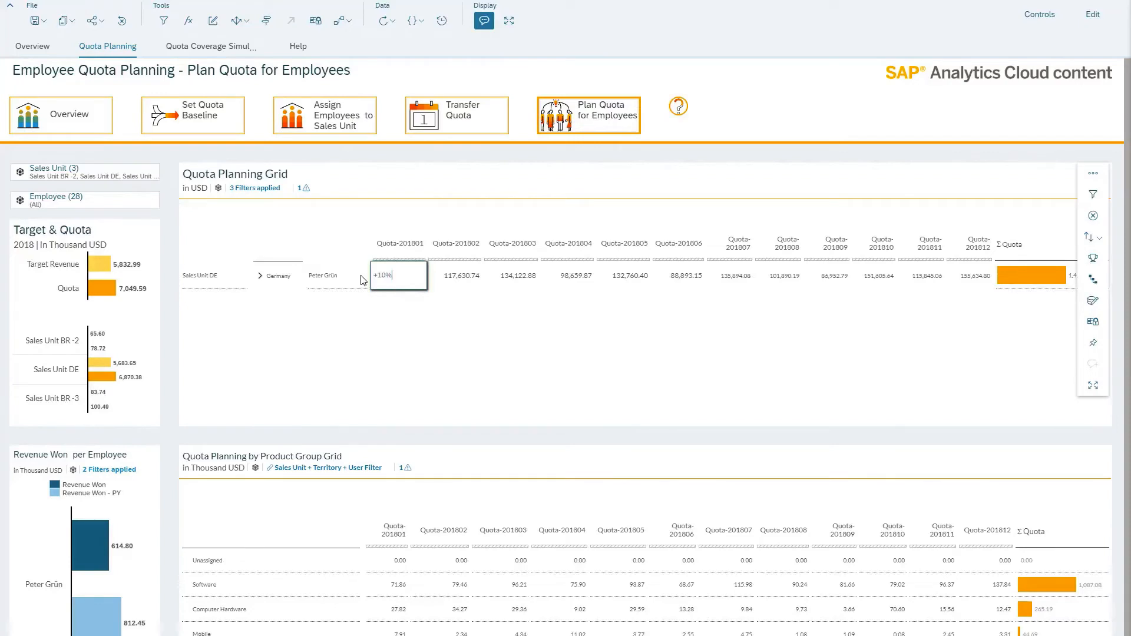
key(Return)
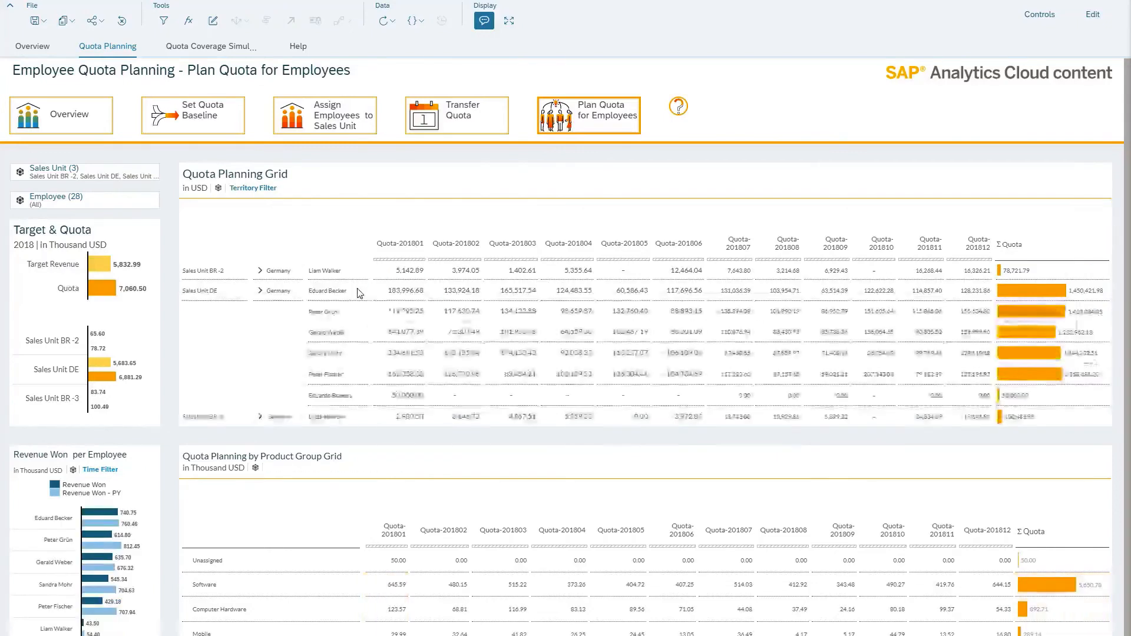
Open Add new Member for the first employee of Sales Unit DE in the Quota Planning Grid
click(358, 291)
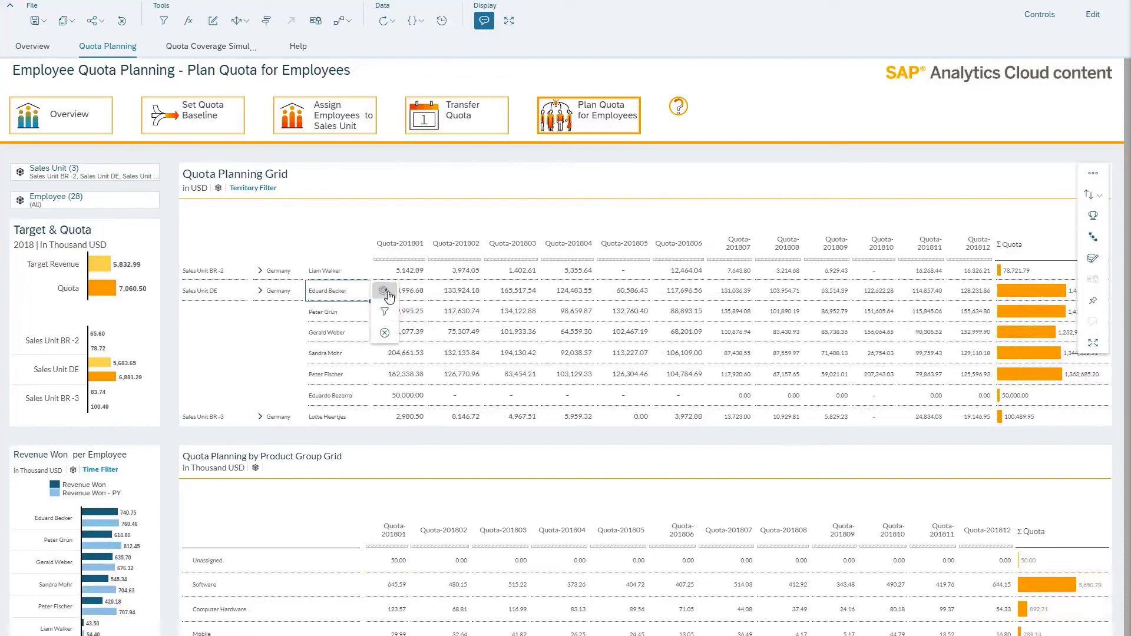
click(384, 291)
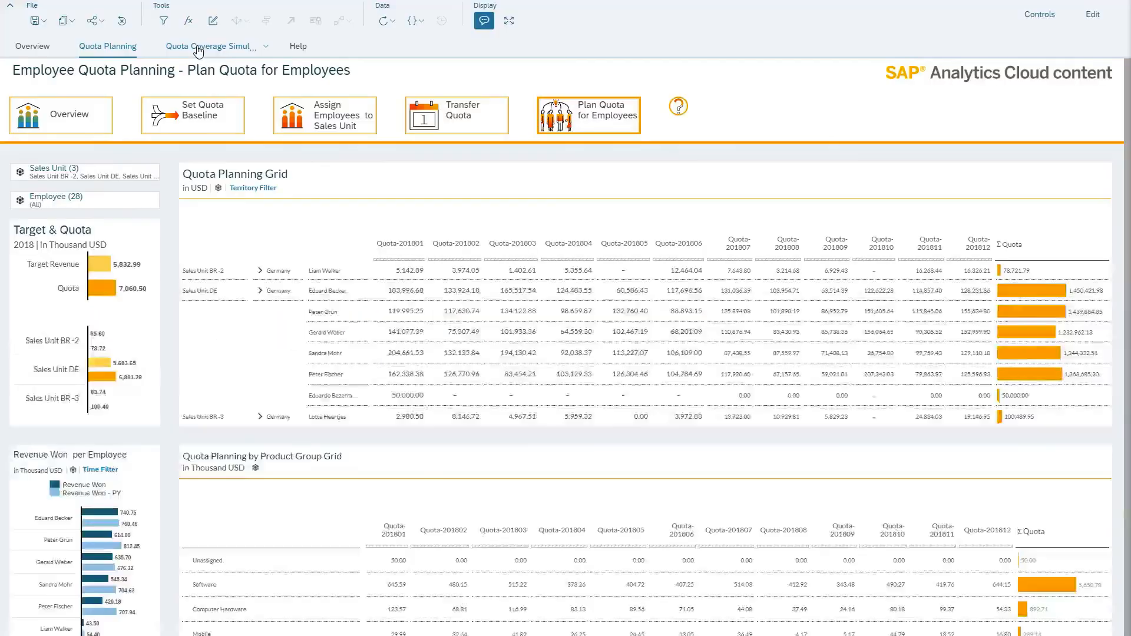
Open Quota Coverage Simulation and simulate a quota change of -10%, an additional salesforce of 16 and a rampup efficiency of 65%
click(198, 50)
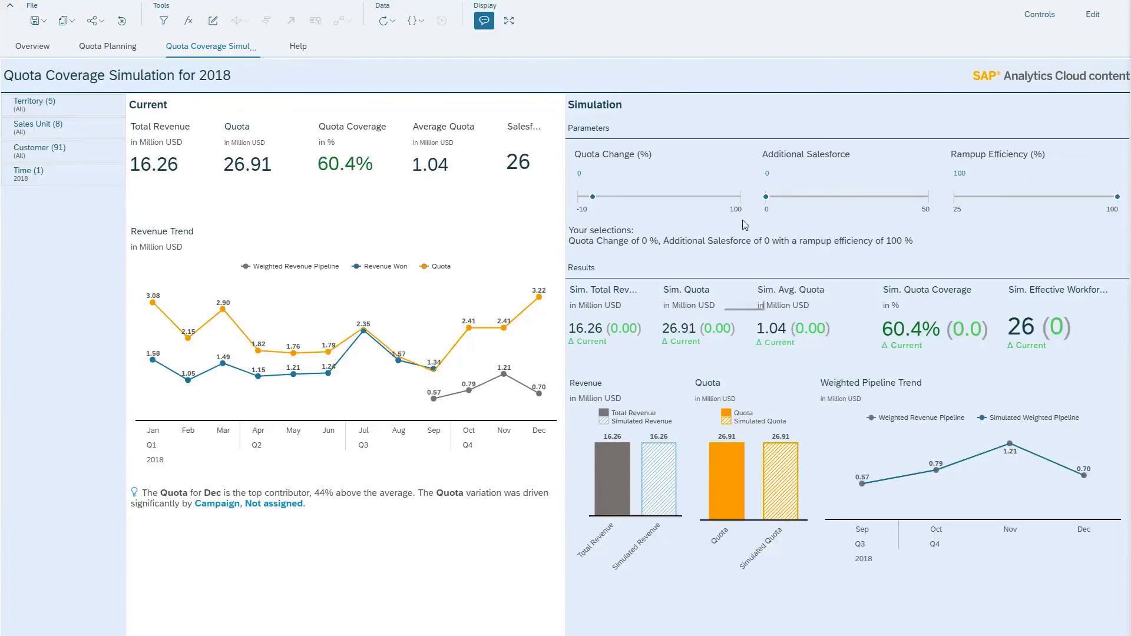
mouse_move(592, 199)
drag(593, 198, 578, 197)
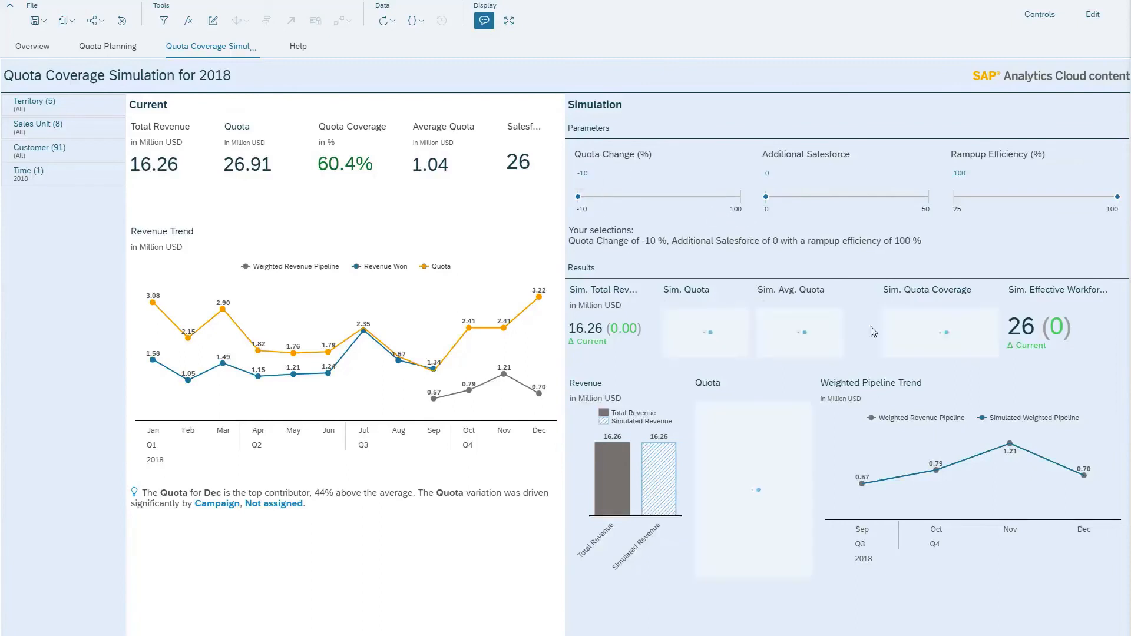
mouse_move(766, 199)
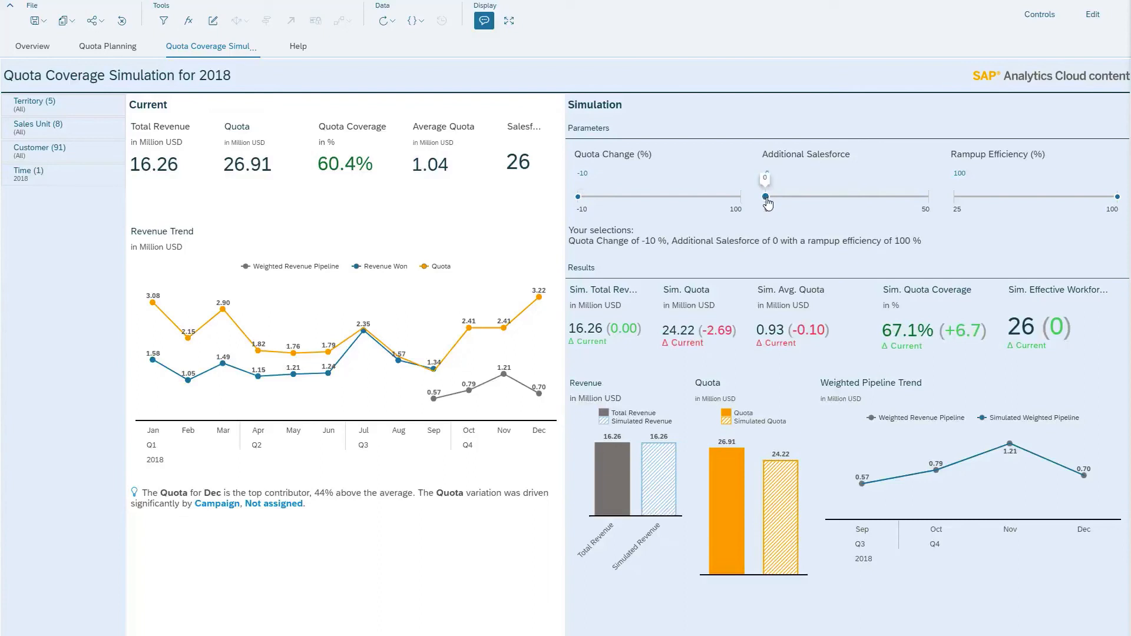
drag(767, 199, 822, 199)
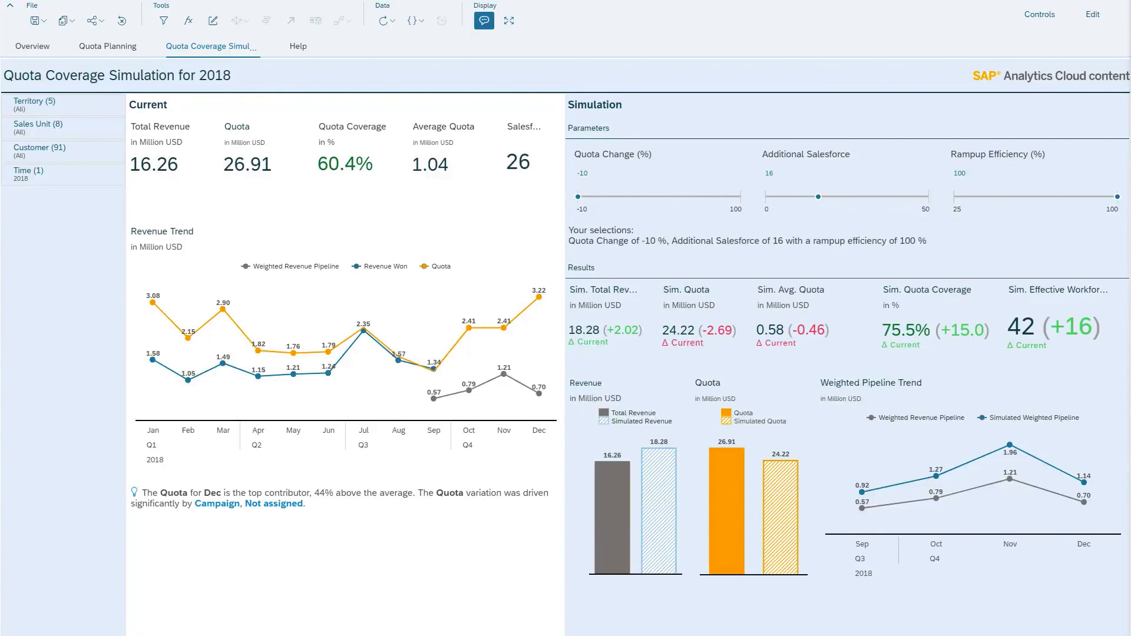
mouse_move(1117, 201)
drag(1117, 199, 1039, 189)
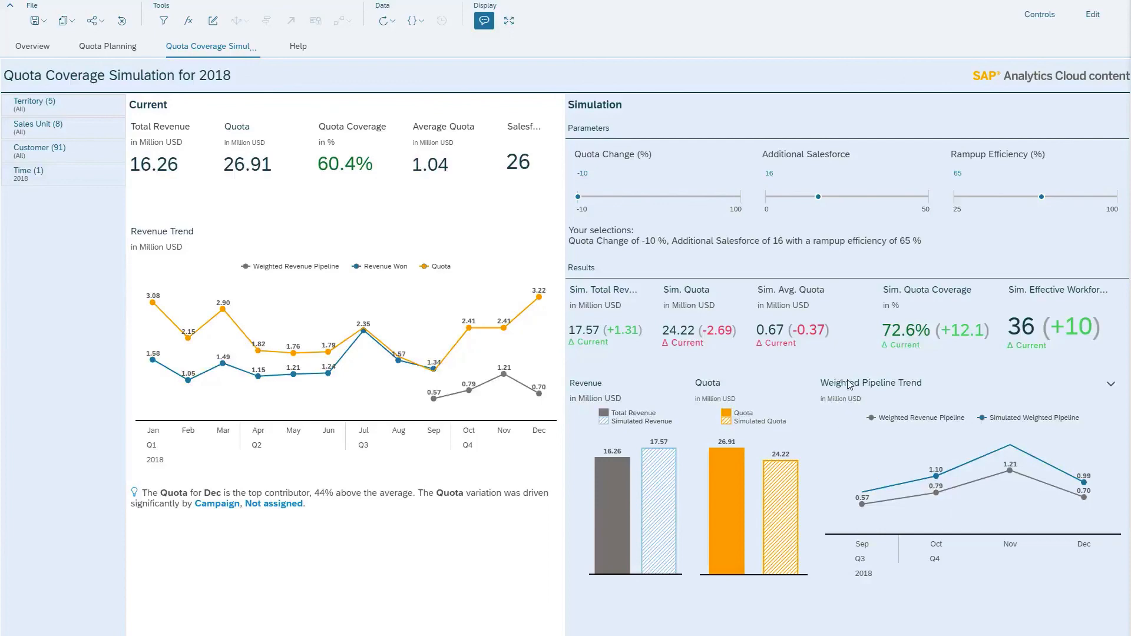
Return to Quota Planning and select the first employee of Sales Unit DE in the Quota Planning Grid
click(100, 53)
click(353, 291)
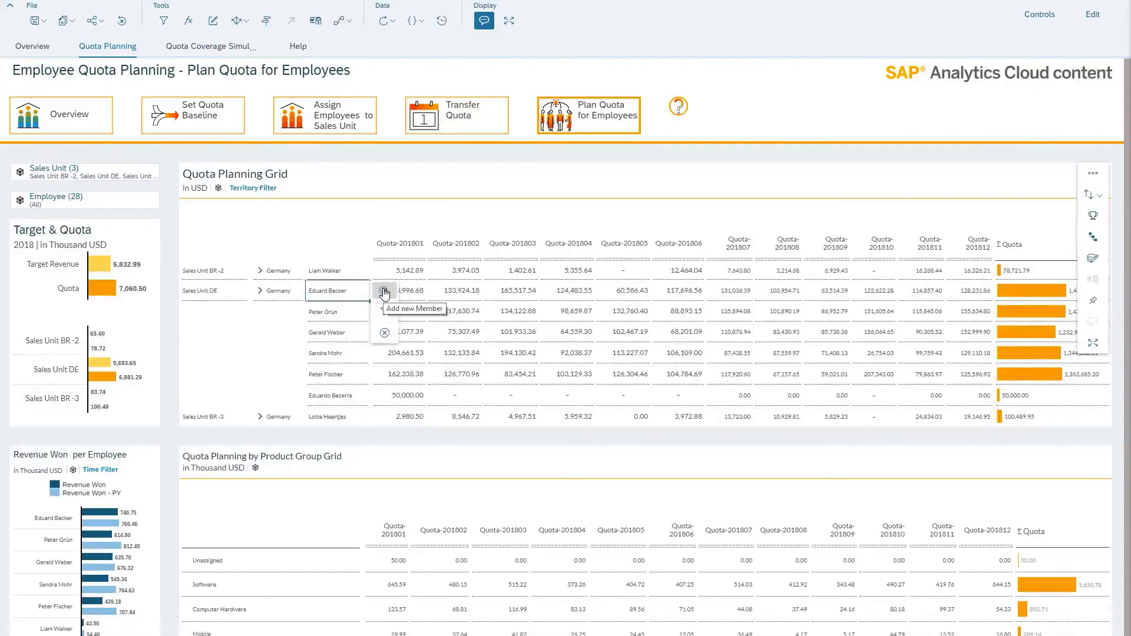